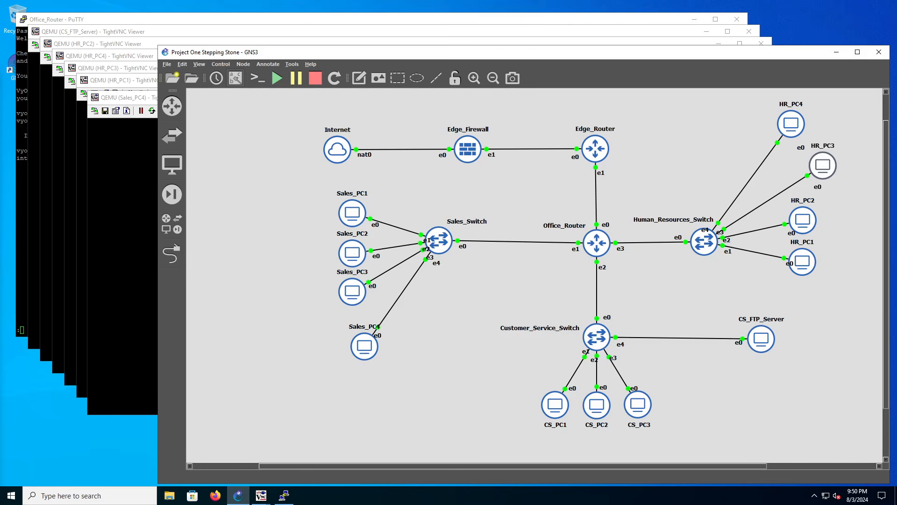
{"action": "left_click", "coordinate": [392, 3]}
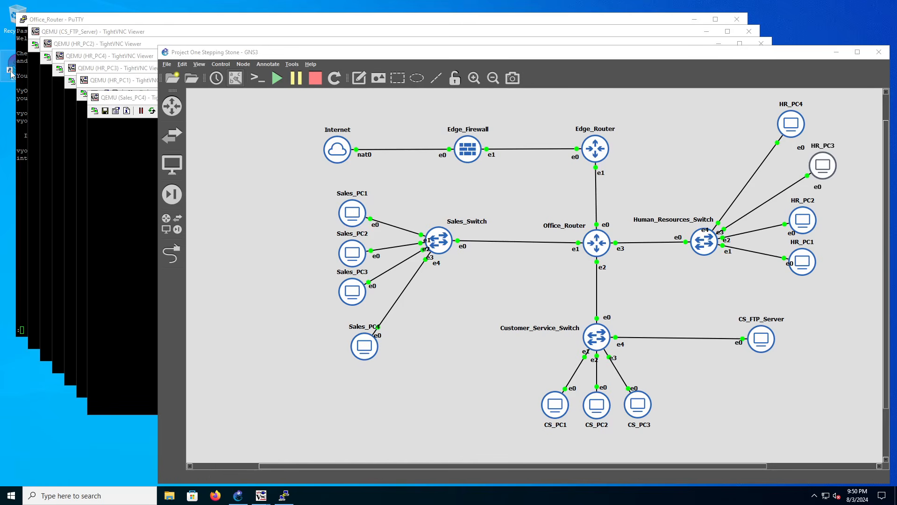
{"action": "mouse_move", "coordinate": [10, 71]}
{"action": "left_mouse_down"}
{"action": "mouse_move", "coordinate": [10, 144]}
{"action": "mouse_move", "coordinate": [9, 75]}
{"action": "left_mouse_up"}
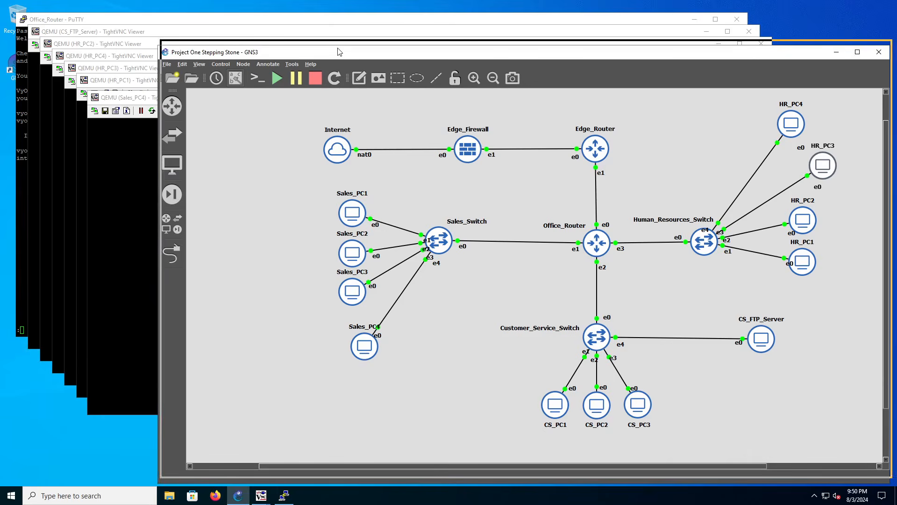
{"action": "left_click_drag", "start_coordinate": [333, 58], "coordinate": [335, 52]}
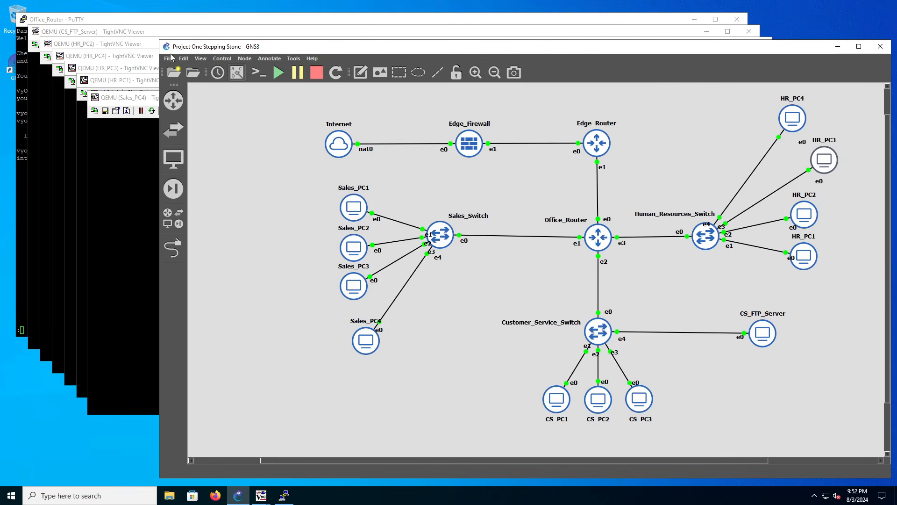
Bring the CS_FTP_Server remote desktop forward, make its window taller, and open Computer Management on the server.
{"action": "left_click", "coordinate": [173, 32]}
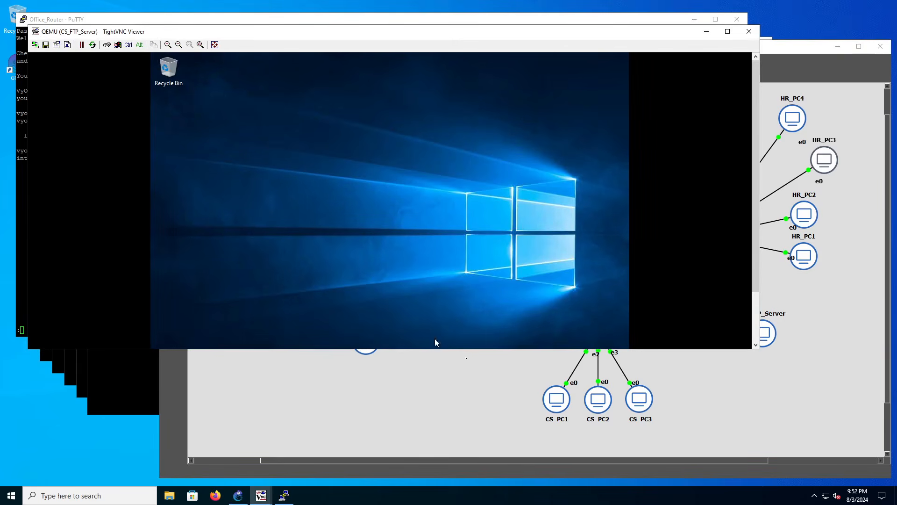
{"action": "left_click_drag", "start_coordinate": [467, 352], "coordinate": [459, 442]}
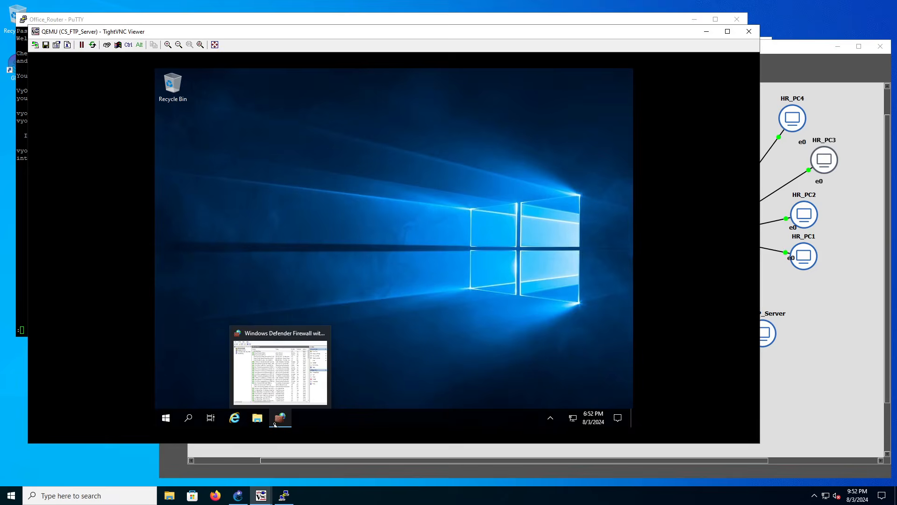
{"action": "mouse_move", "coordinate": [281, 422]}
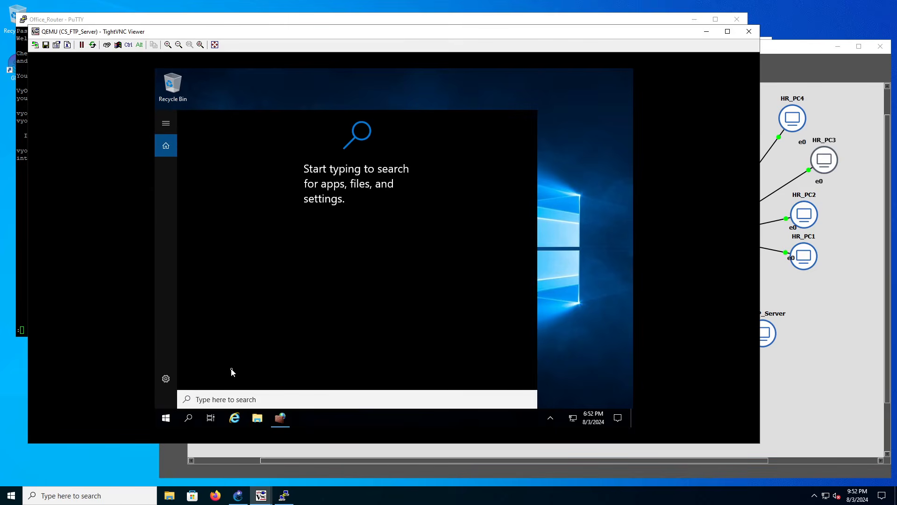
{"action": "type", "text": "computer"}
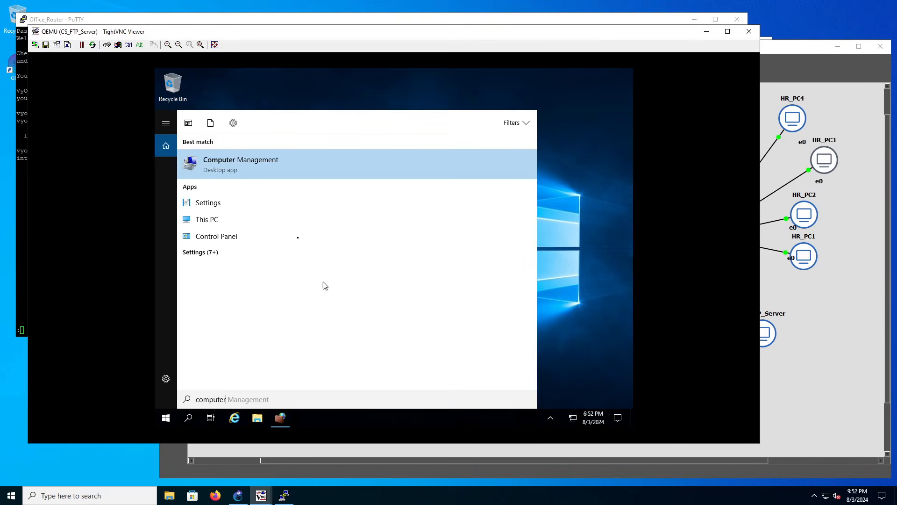
{"action": "left_click", "coordinate": [261, 177]}
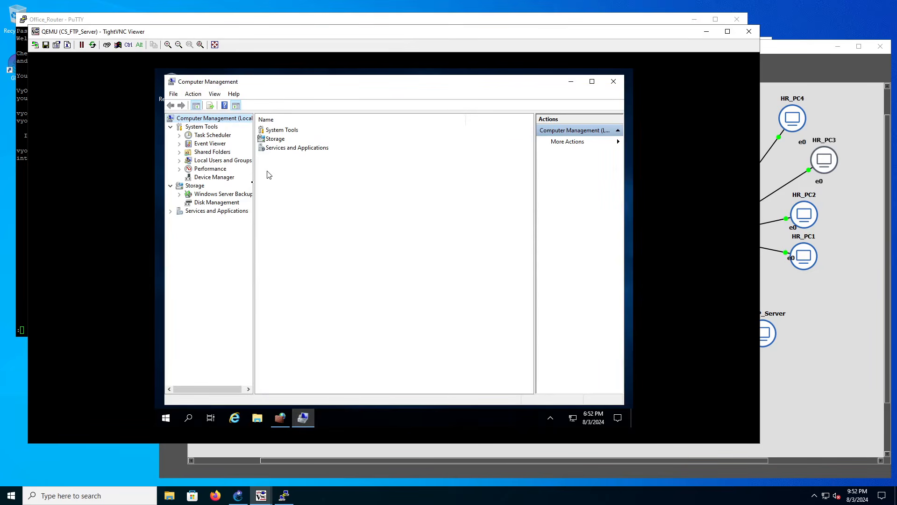
Examine the server's local groups under Local Users and Groups and close Computer Management.
{"action": "left_click", "coordinate": [209, 161]}
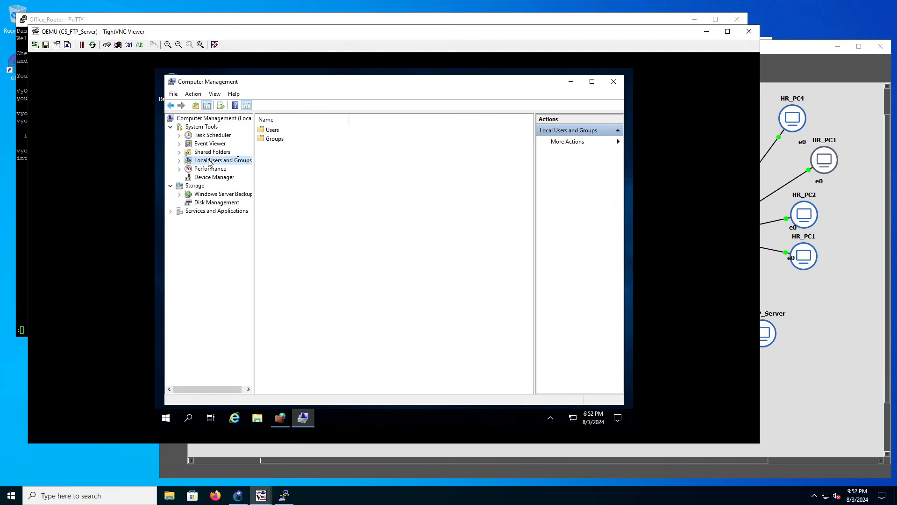
{"action": "double_click", "coordinate": [262, 139]}
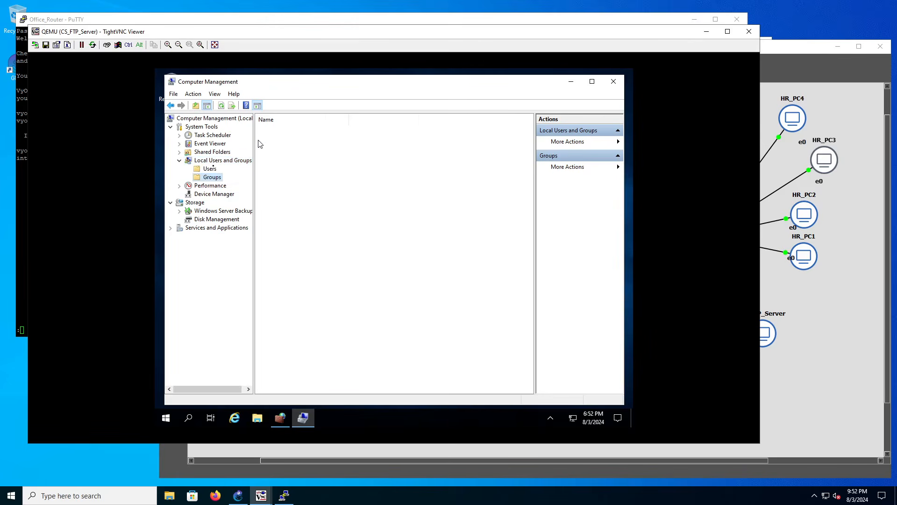
{"action": "right_click", "coordinate": [212, 178]}
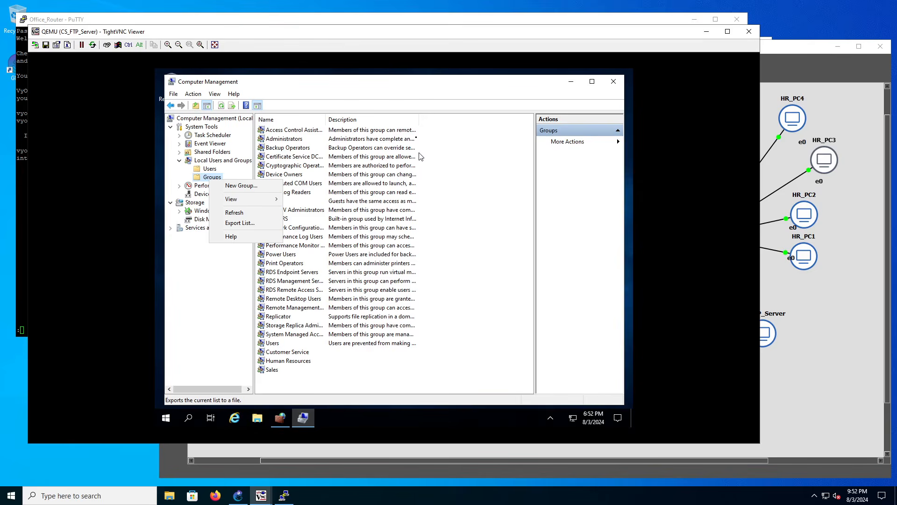
{"action": "left_click", "coordinate": [610, 85]}
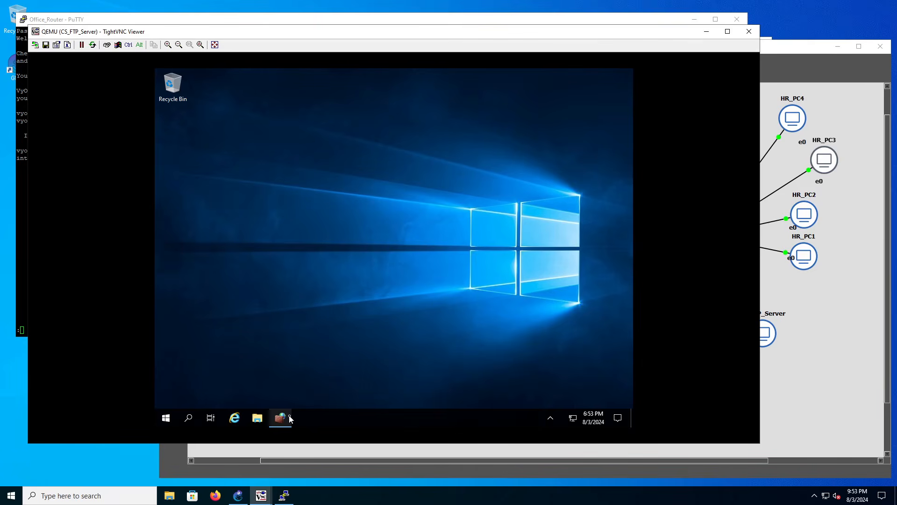
Reposition the CS_FTP_Server viewer window and minimize it to return to the GNS3 topology.
{"action": "mouse_move", "coordinate": [281, 418]}
{"action": "left_click_drag", "start_coordinate": [654, 33], "coordinate": [718, 48]}
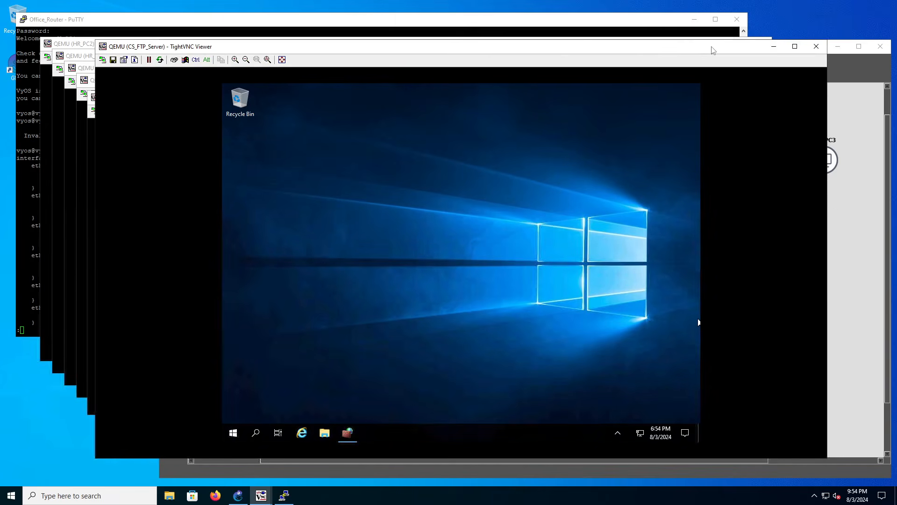
{"action": "left_click", "coordinate": [774, 47]}
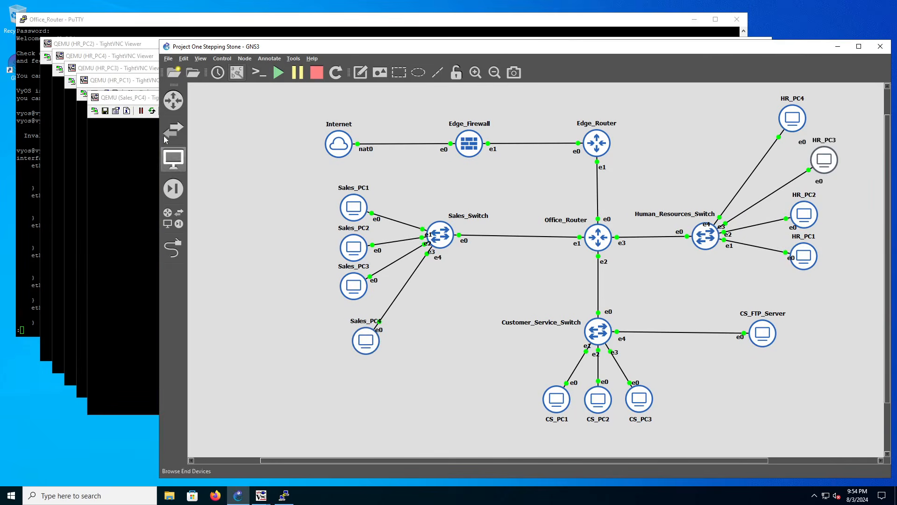
View the Sales_PC4 and HR_PC1 remote desktops, narrowing and minimizing the Sales_PC4 viewer window.
{"action": "left_click", "coordinate": [132, 99]}
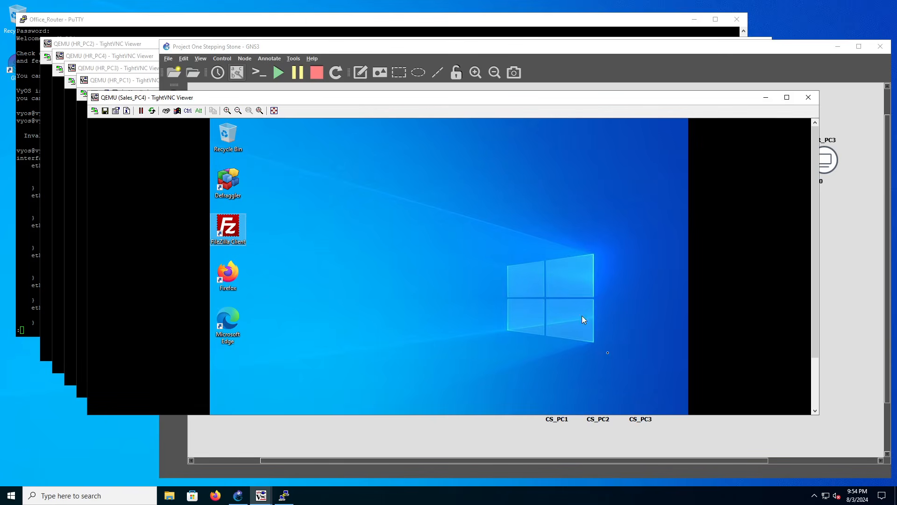
{"action": "double_click", "coordinate": [231, 233]}
{"action": "left_click_drag", "start_coordinate": [821, 363], "coordinate": [728, 365]}
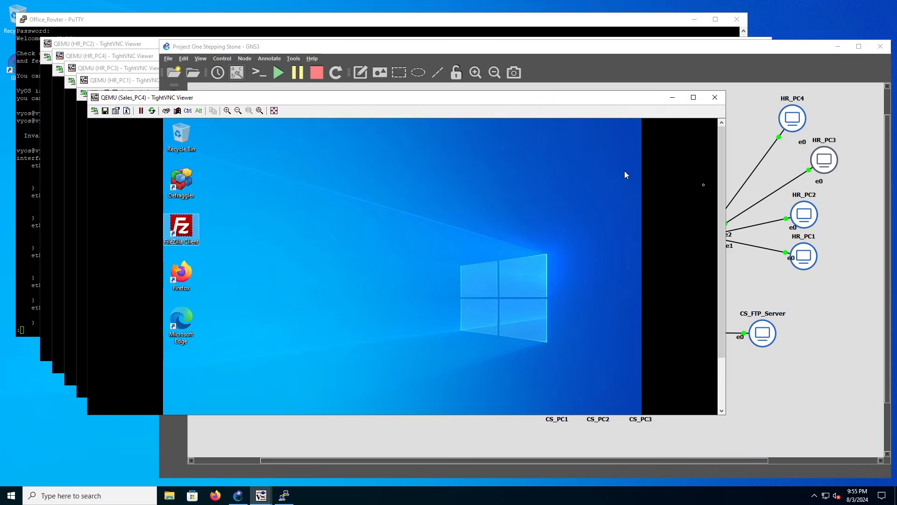
{"action": "left_click_drag", "start_coordinate": [726, 190], "coordinate": [643, 197]}
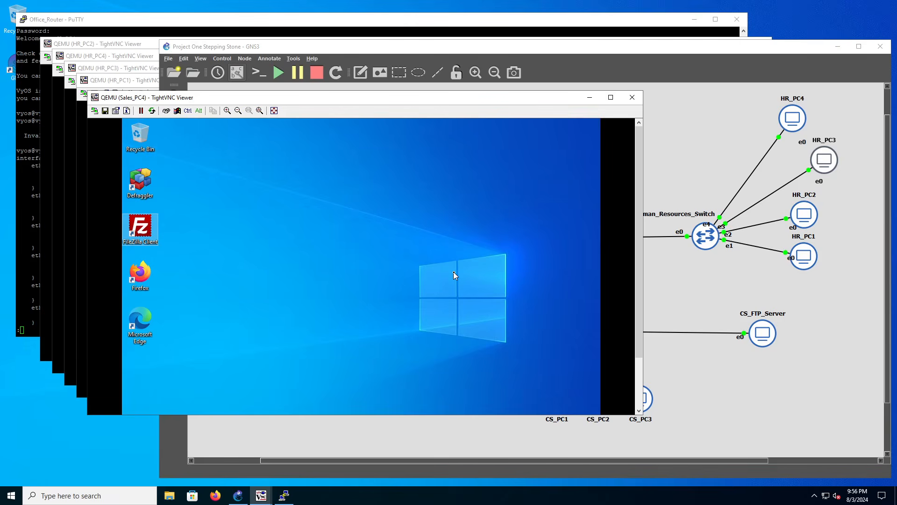
{"action": "left_click", "coordinate": [588, 99]}
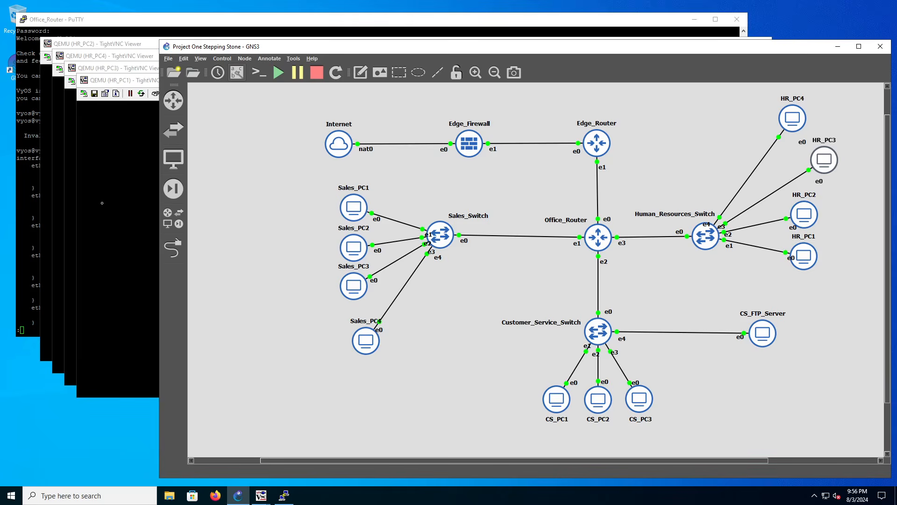
{"action": "left_click", "coordinate": [102, 203]}
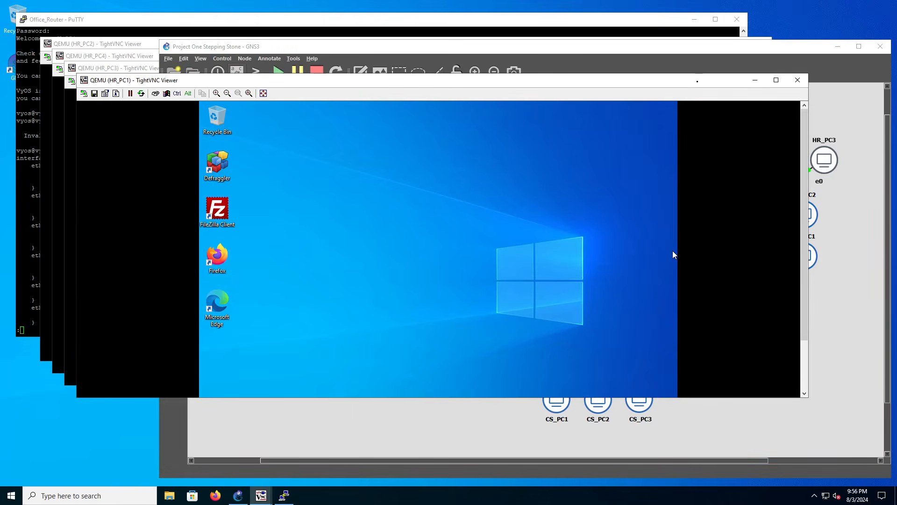
{"action": "left_click", "coordinate": [694, 62]}
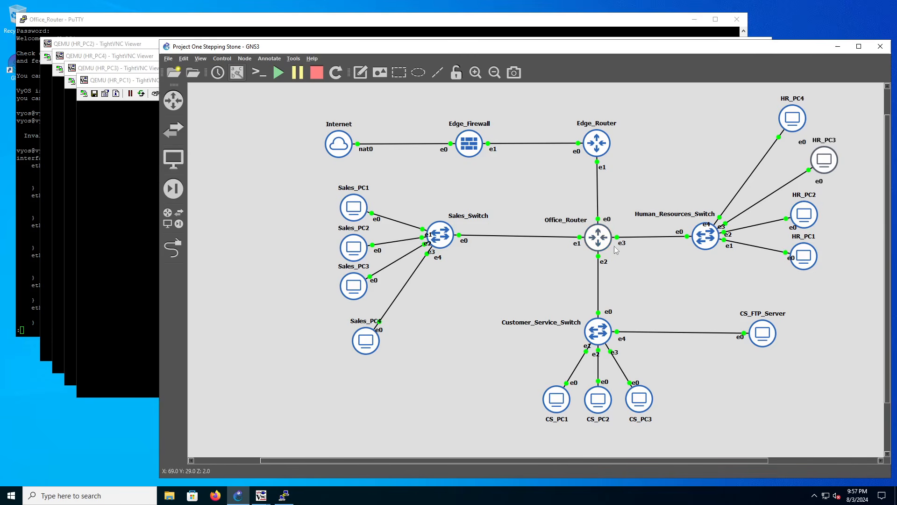
{"action": "left_click", "coordinate": [592, 238]}
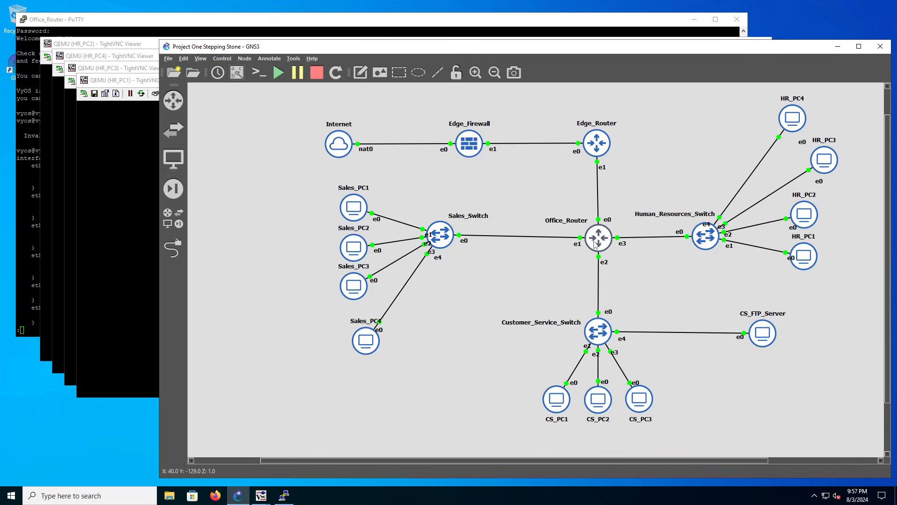
{"action": "right_click", "coordinate": [593, 240]}
{"action": "left_click", "coordinate": [638, 258]}
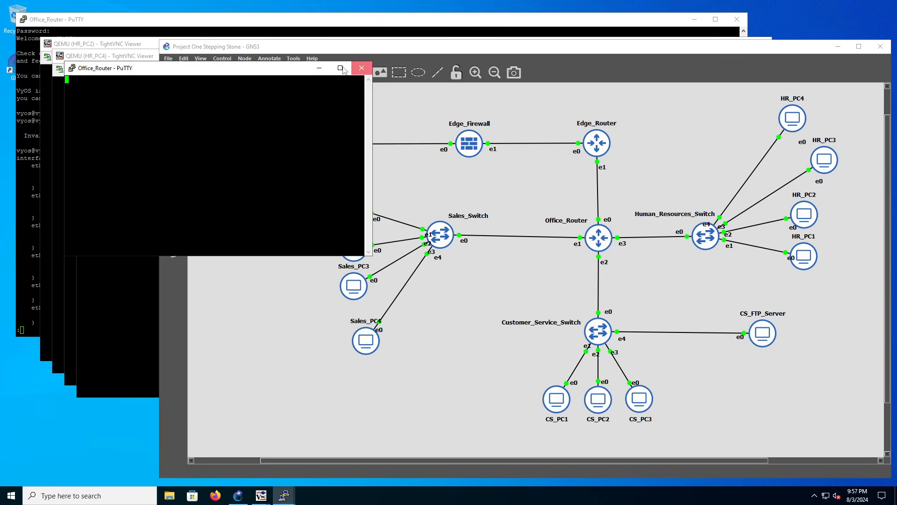
{"action": "left_click", "coordinate": [368, 70]}
{"action": "left_click", "coordinate": [460, 281]}
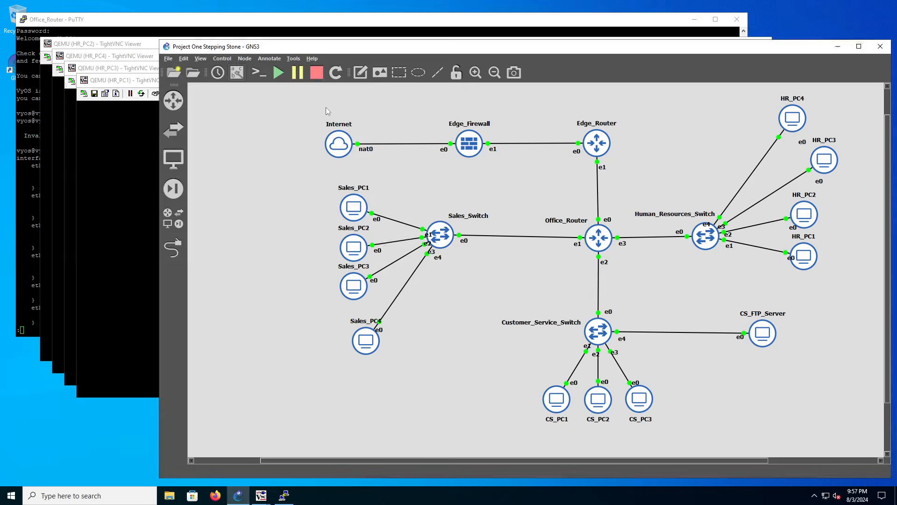
Bring the existing Office_Router console forward, highlight the show conf command, and make the window taller.
{"action": "left_click", "coordinate": [276, 26]}
{"action": "double_click", "coordinate": [198, 203]}
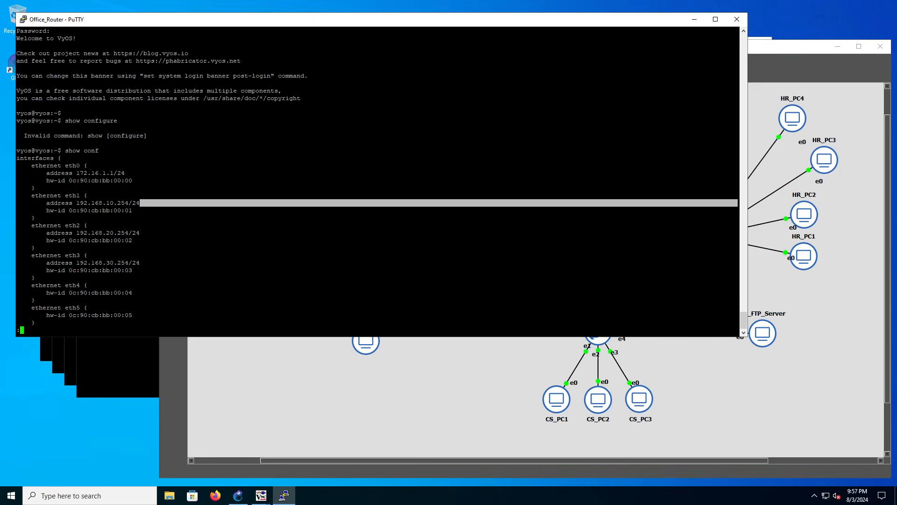
{"action": "left_click_drag", "start_coordinate": [61, 150], "coordinate": [110, 150]}
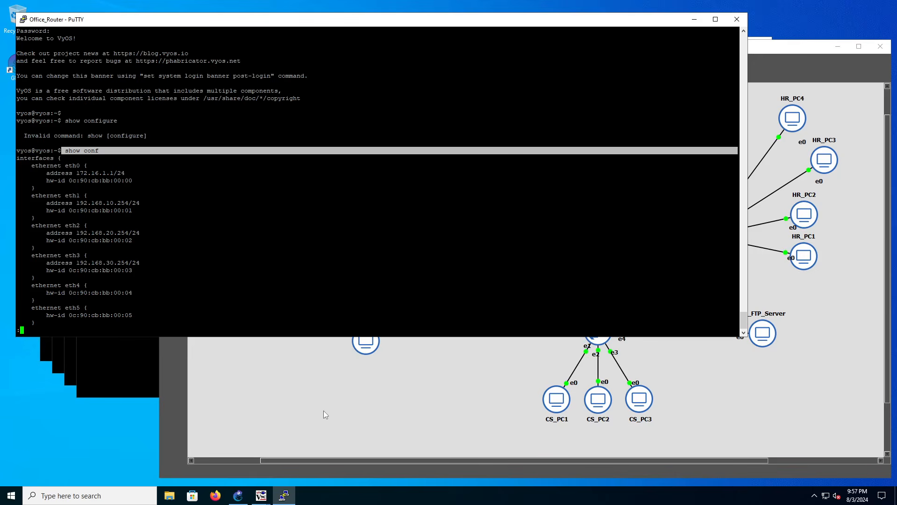
{"action": "left_click_drag", "start_coordinate": [272, 338], "coordinate": [271, 372]}
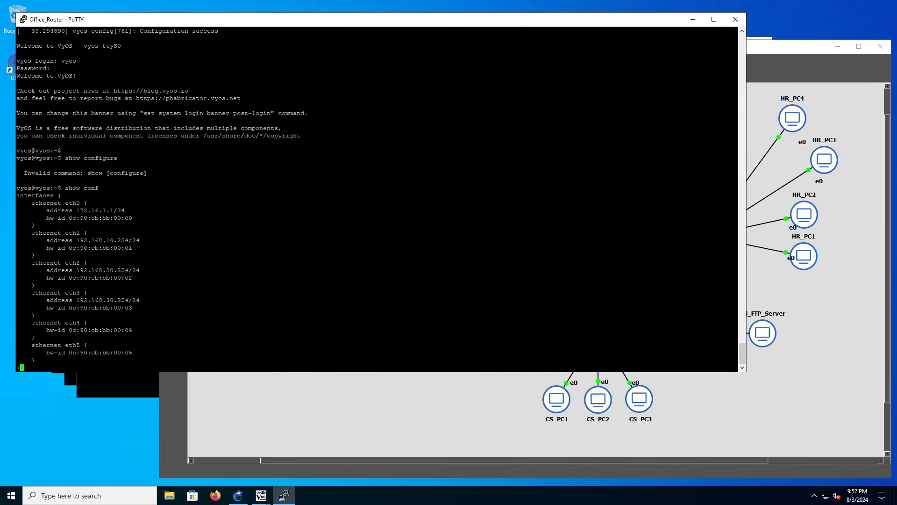
Compare the HR computers in the topology with the Office_Router configuration, highlighting the address of interface eth3.
{"action": "left_click", "coordinate": [379, 434]}
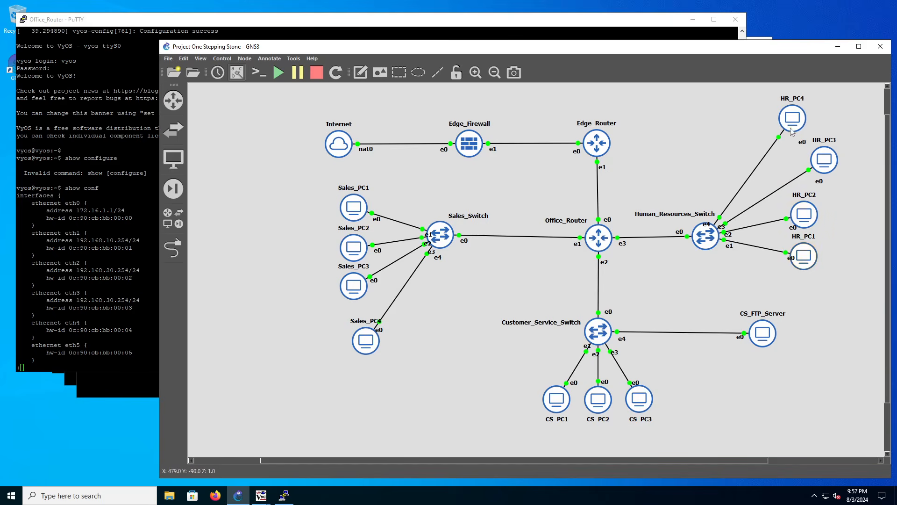
{"action": "left_click", "coordinate": [148, 300]}
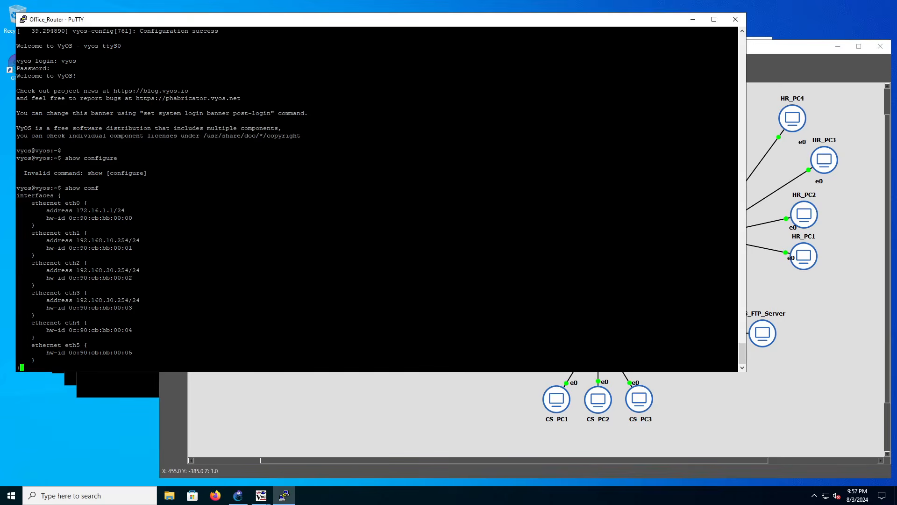
{"action": "left_click_drag", "start_coordinate": [148, 301], "coordinate": [61, 301]}
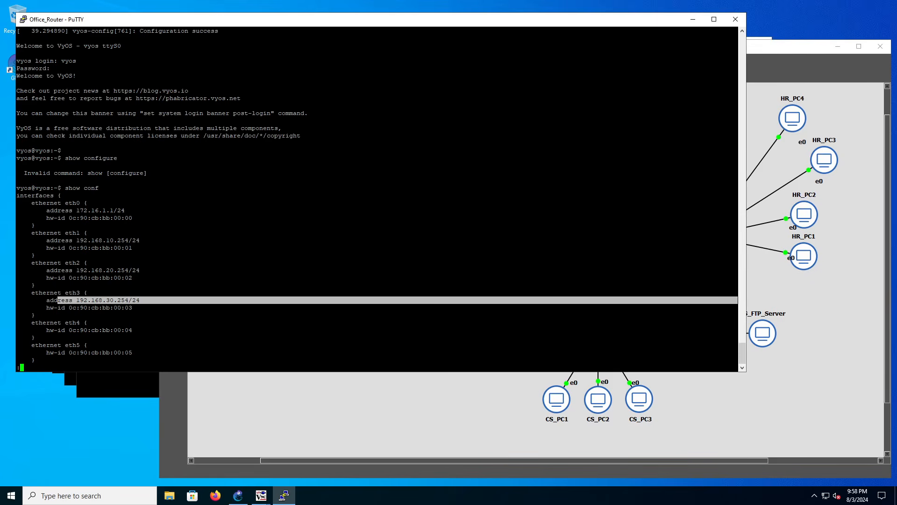
{"action": "left_click", "coordinate": [310, 403]}
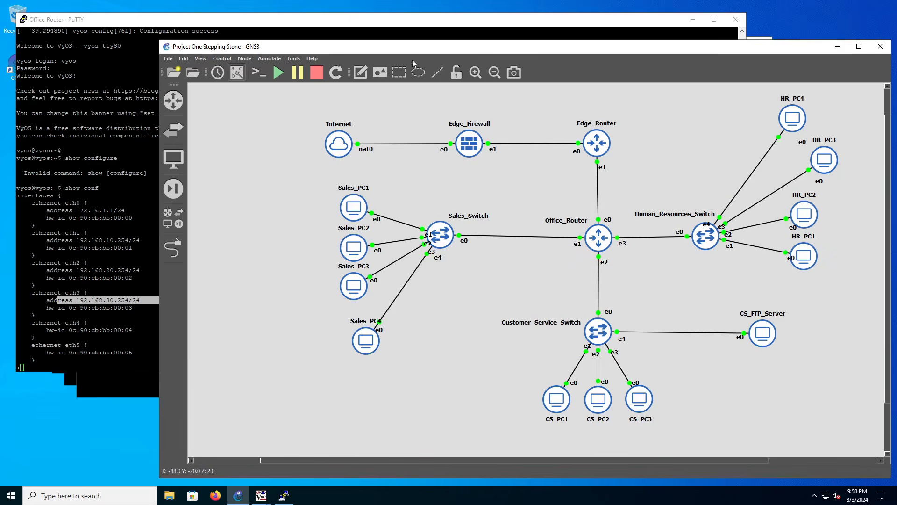
Open the HR_PC4 remote desktop, launch its Network & Internet settings, and return to the GNS3 topology.
{"action": "double_click", "coordinate": [792, 118]}
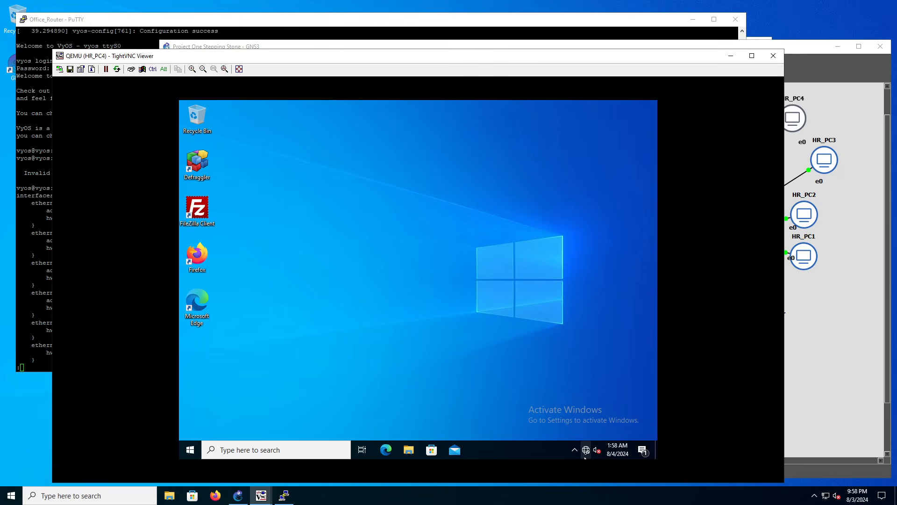
{"action": "mouse_move", "coordinate": [588, 455]}
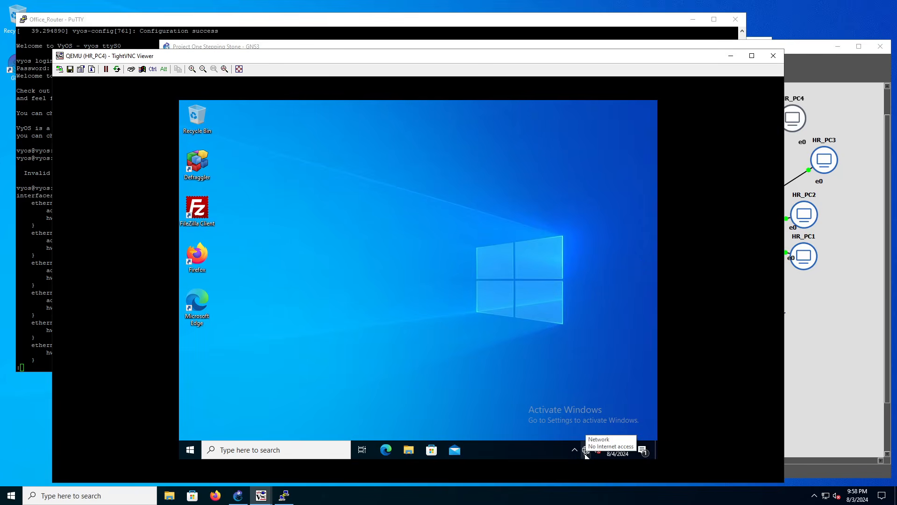
{"action": "right_click", "coordinate": [585, 454]}
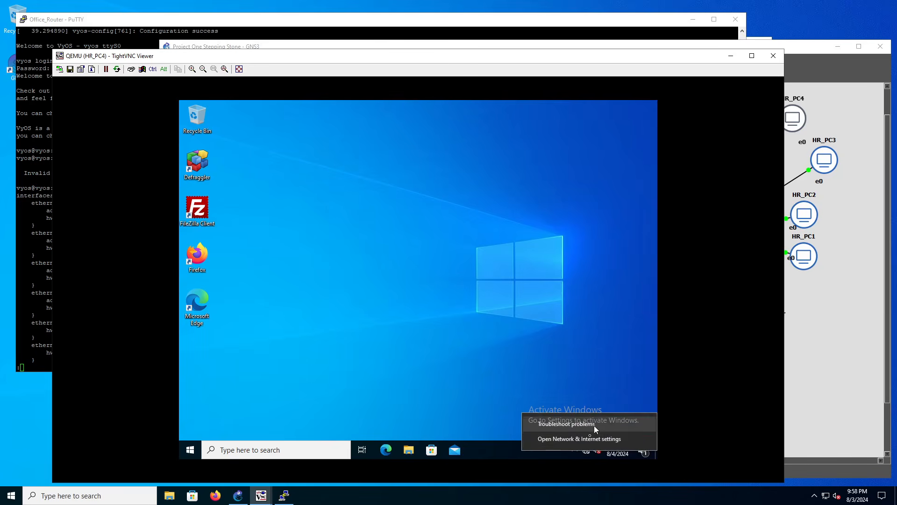
{"action": "left_click", "coordinate": [584, 419]}
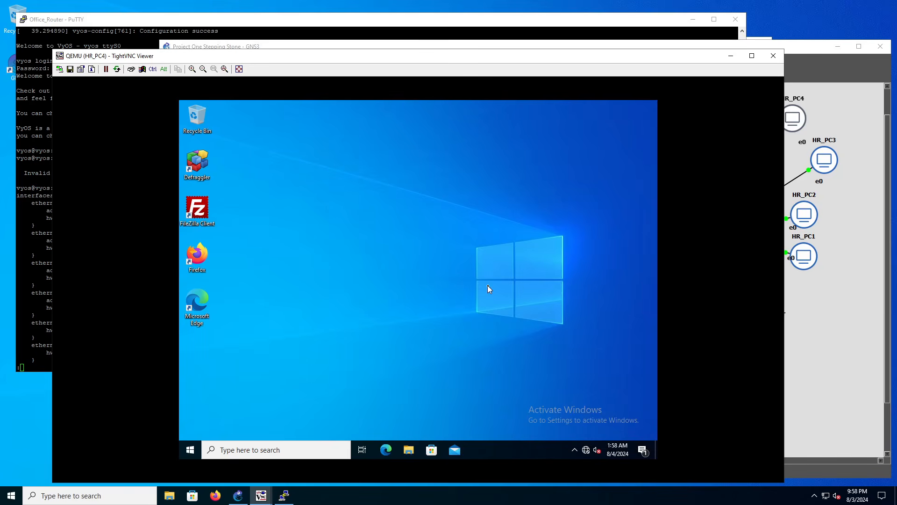
{"action": "left_click", "coordinate": [828, 307]}
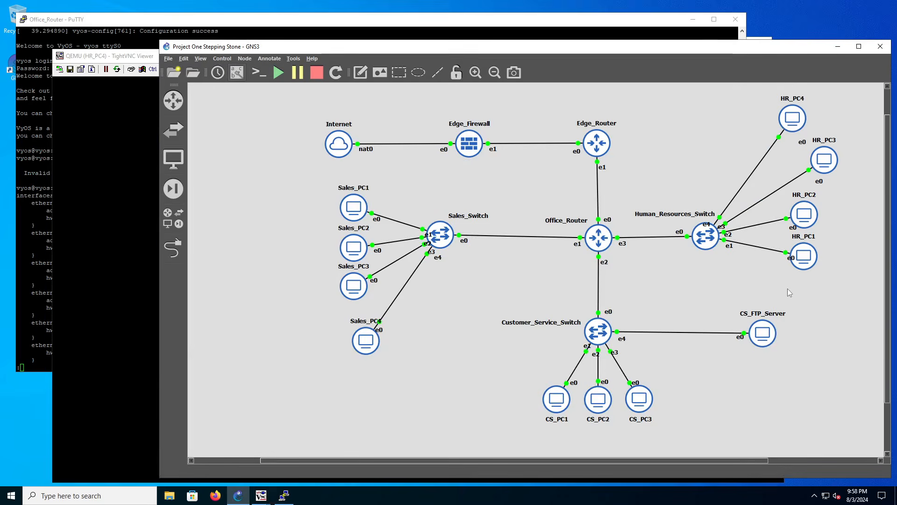
Open the Human_Resources_Switch configuration and reposition the dialog to compare its port VLANs with the connected HR computers.
{"action": "right_click", "coordinate": [708, 243]}
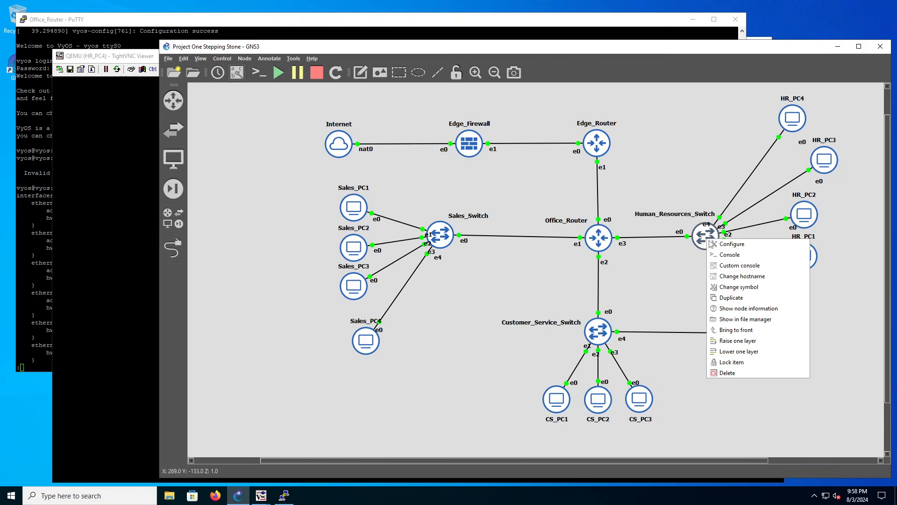
{"action": "left_click", "coordinate": [713, 251]}
{"action": "right_click", "coordinate": [712, 248]}
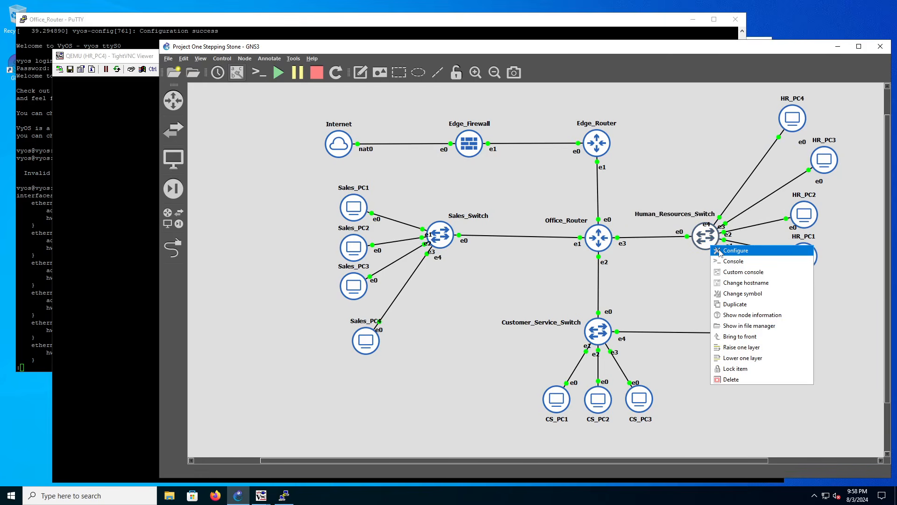
{"action": "left_click", "coordinate": [720, 252]}
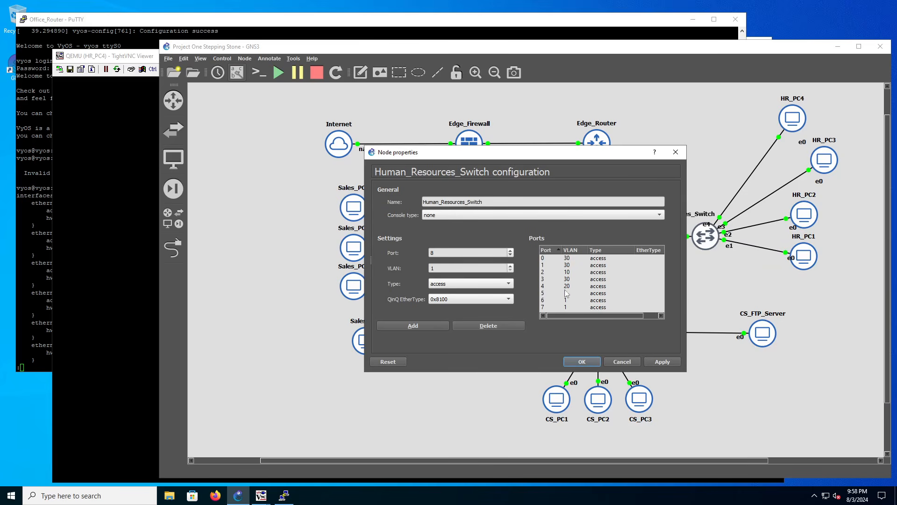
{"action": "left_click_drag", "start_coordinate": [546, 155], "coordinate": [667, 178]}
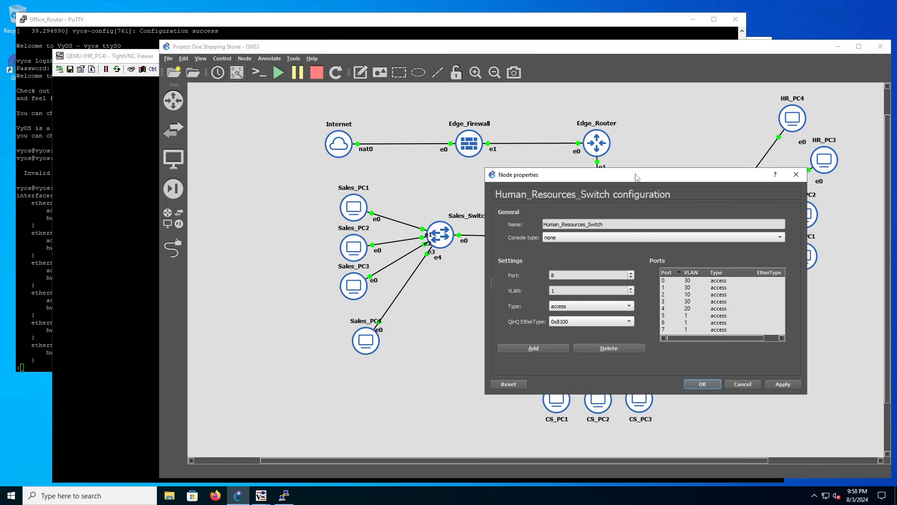
{"action": "left_click_drag", "start_coordinate": [637, 177], "coordinate": [546, 175]}
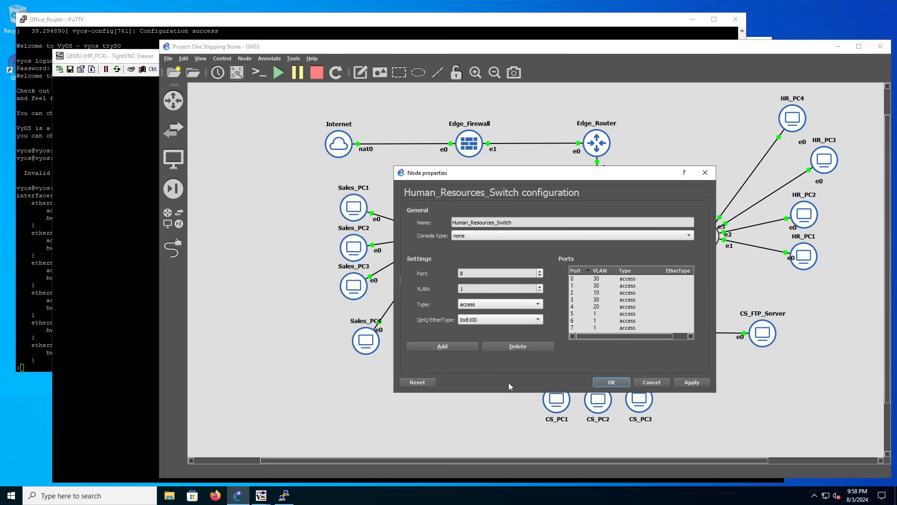
Assign port 7 of the Human_Resources_Switch to VLAN 15 and apply the change.
{"action": "left_click", "coordinate": [601, 328]}
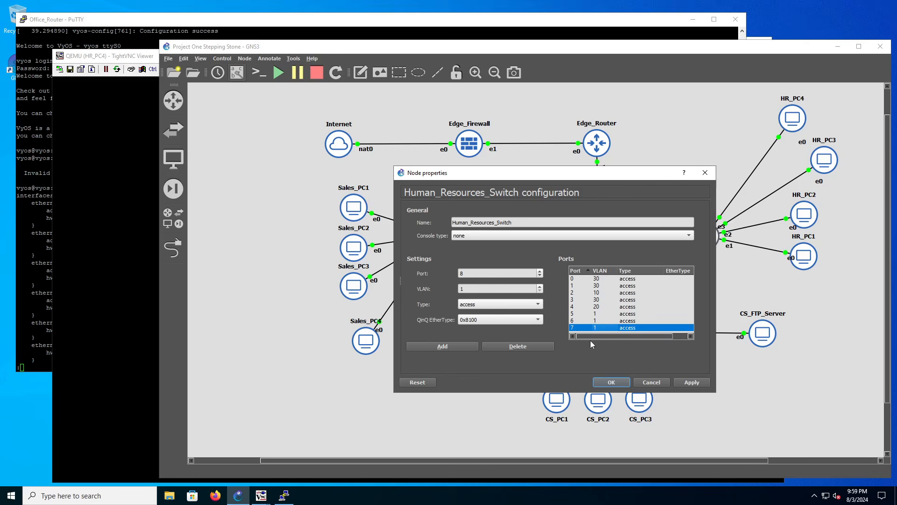
{"action": "left_click", "coordinate": [540, 275]}
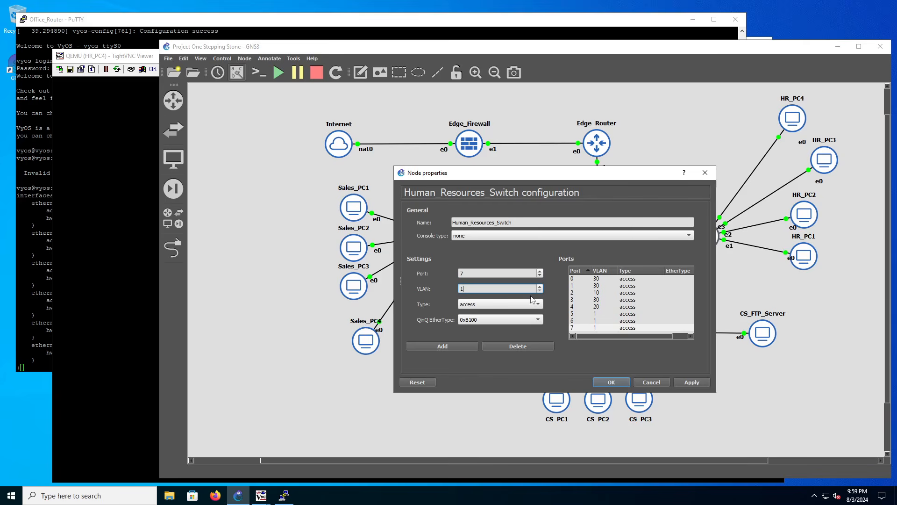
{"action": "type", "text": "5"}
{"action": "left_click", "coordinate": [464, 347]}
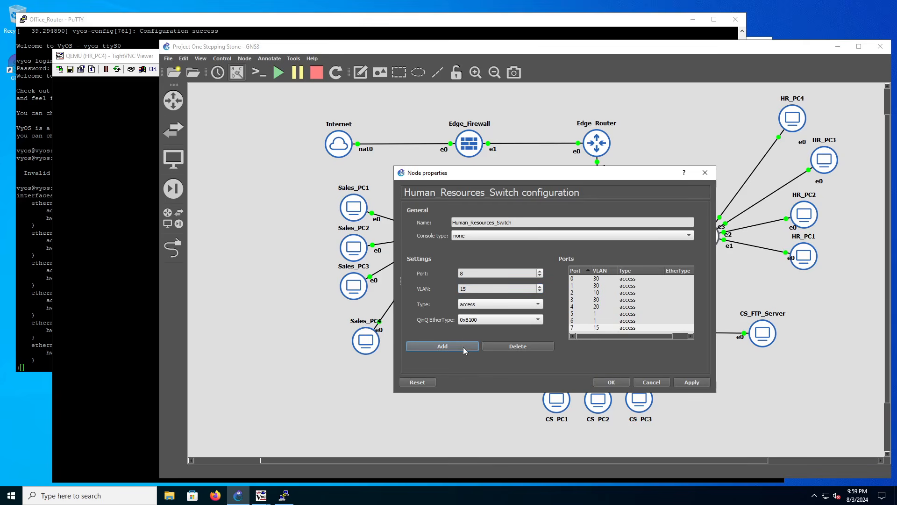
{"action": "left_click", "coordinate": [682, 382]}
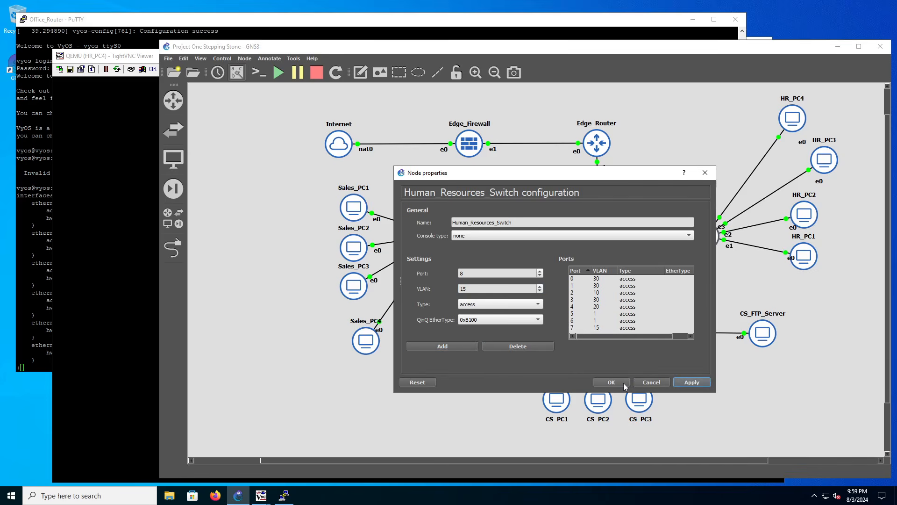
Set port 7 of the Human_Resources_Switch back to VLAN 1, apply it, and close the configuration.
{"action": "left_click", "coordinate": [603, 328]}
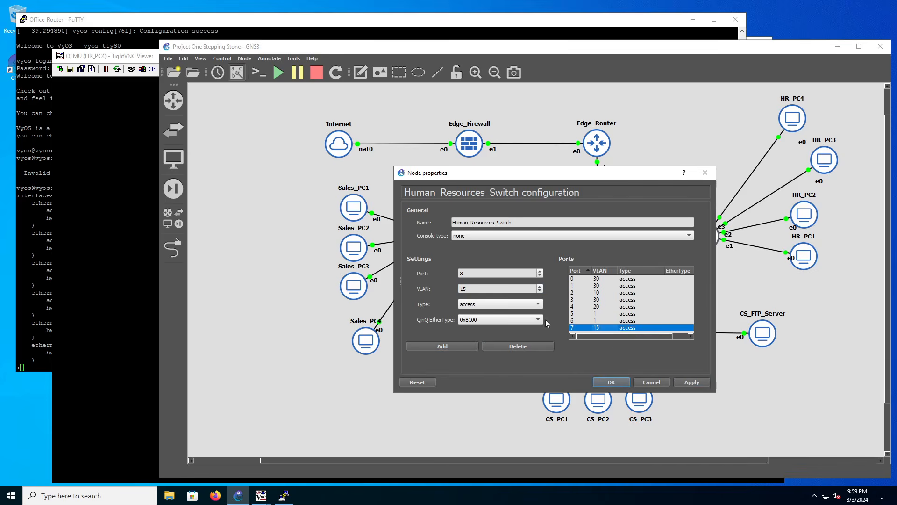
{"action": "left_click", "coordinate": [520, 287]}
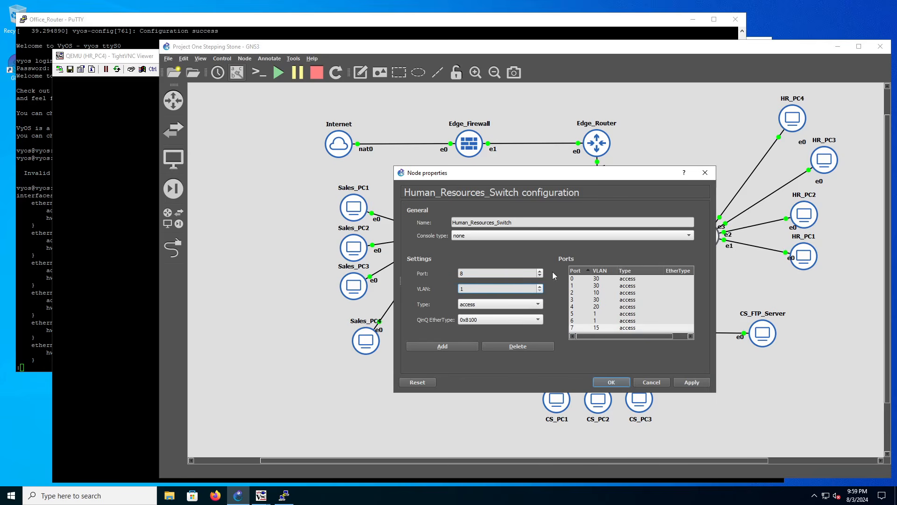
{"action": "left_click", "coordinate": [460, 346]}
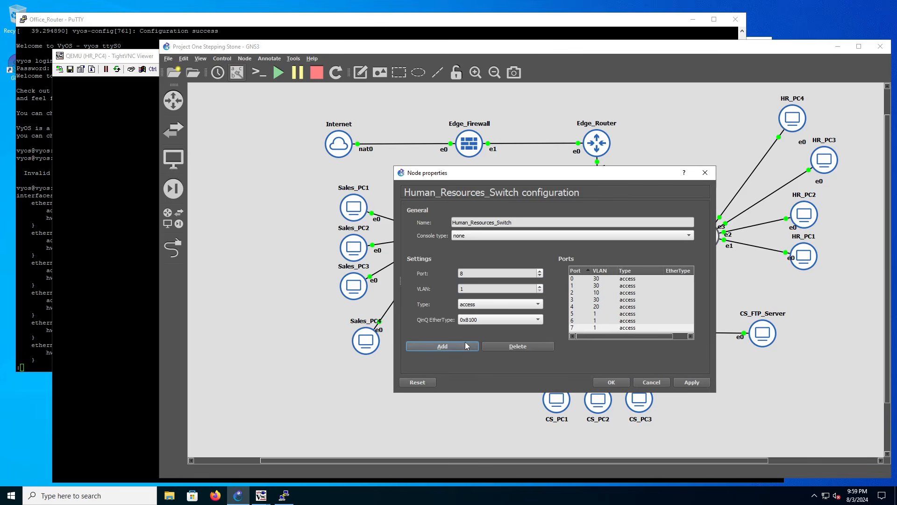
{"action": "left_click", "coordinate": [691, 382]}
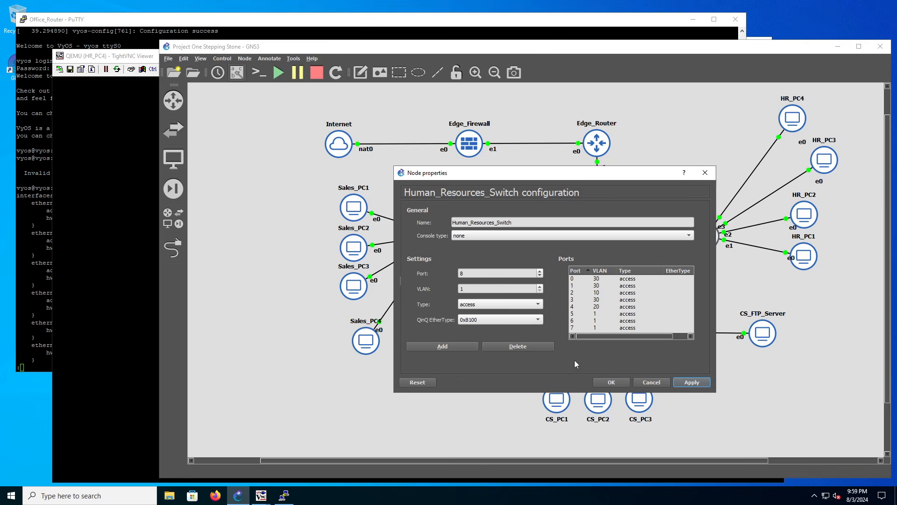
{"action": "left_click", "coordinate": [651, 381]}
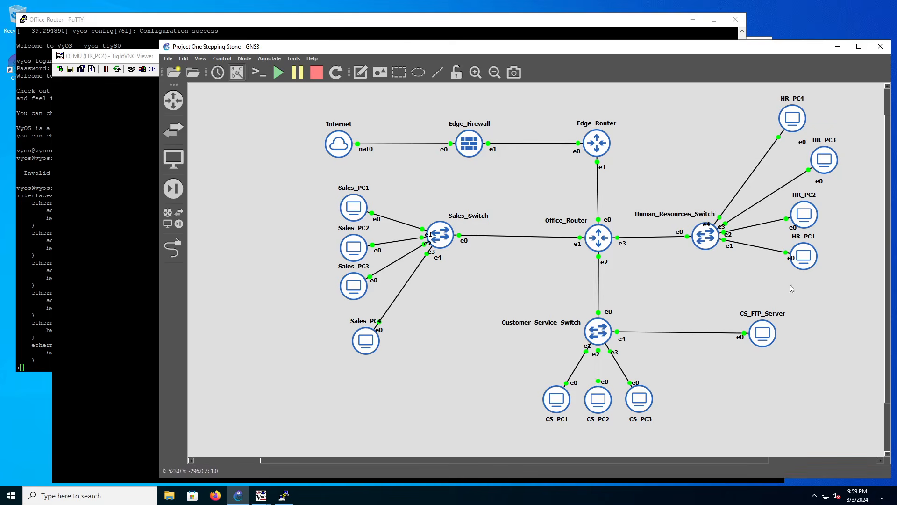
Return to the HR_PC4 remote desktop and view the IP settings in its Ethernet connection properties.
{"action": "left_click", "coordinate": [118, 255]}
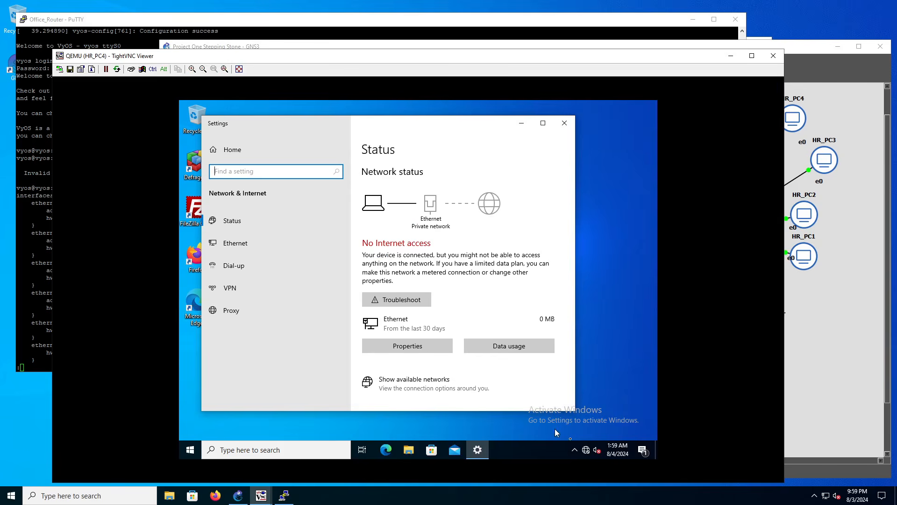
{"action": "right_click", "coordinate": [585, 449]}
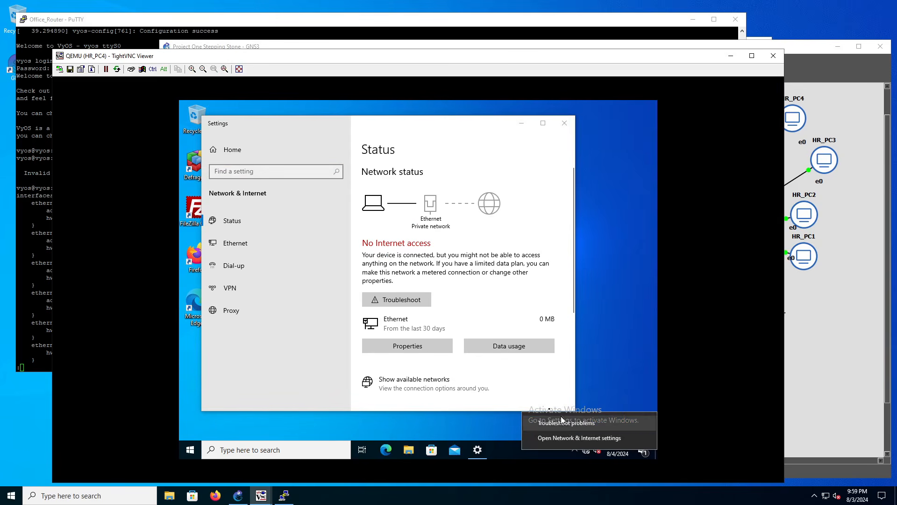
{"action": "left_click", "coordinate": [424, 347]}
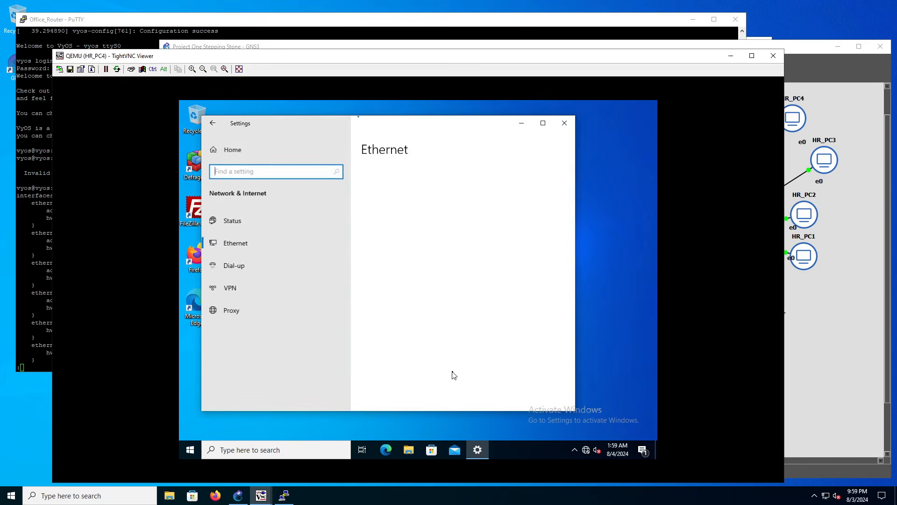
{"action": "scroll", "coordinate": [402, 322], "scroll_direction": "down", "scroll_amount": 4}
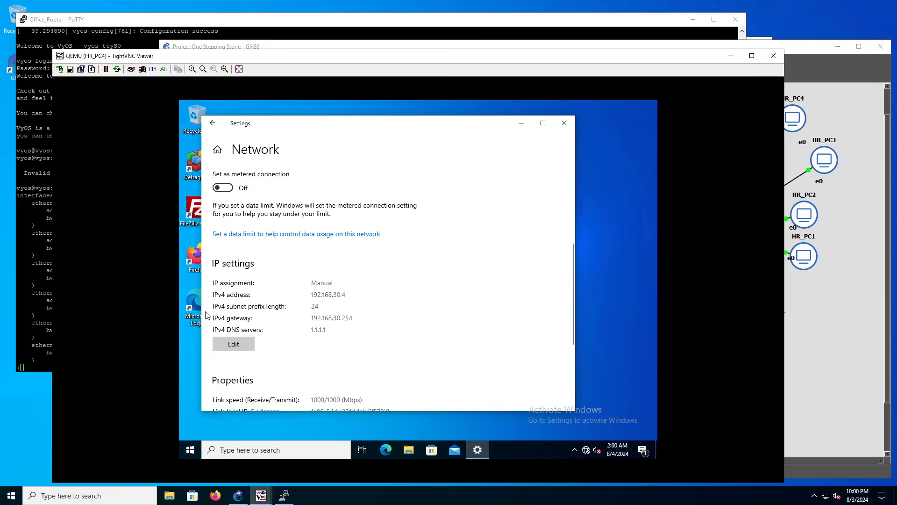
Compare HR_PC4's IP settings with the Office_Router interface configuration, highlighting the PC's IPv4 address.
{"action": "left_click", "coordinate": [35, 309]}
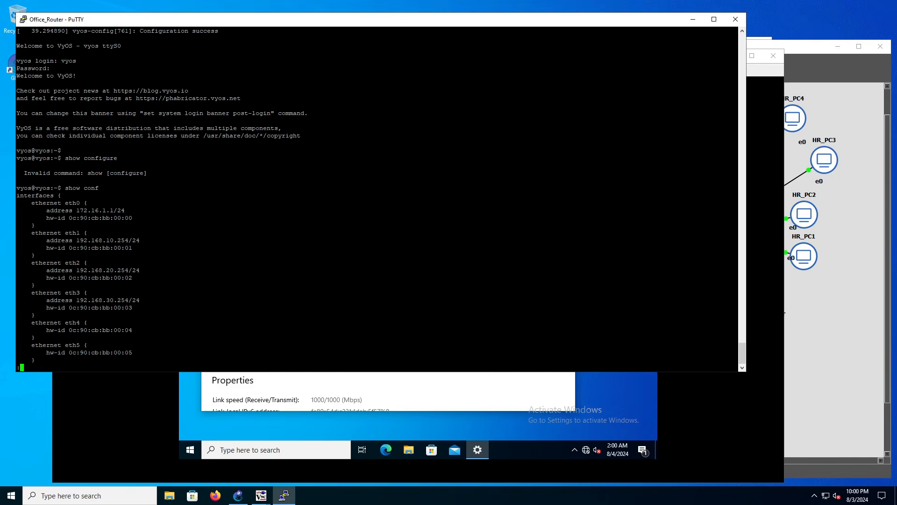
{"action": "left_click", "coordinate": [496, 391]}
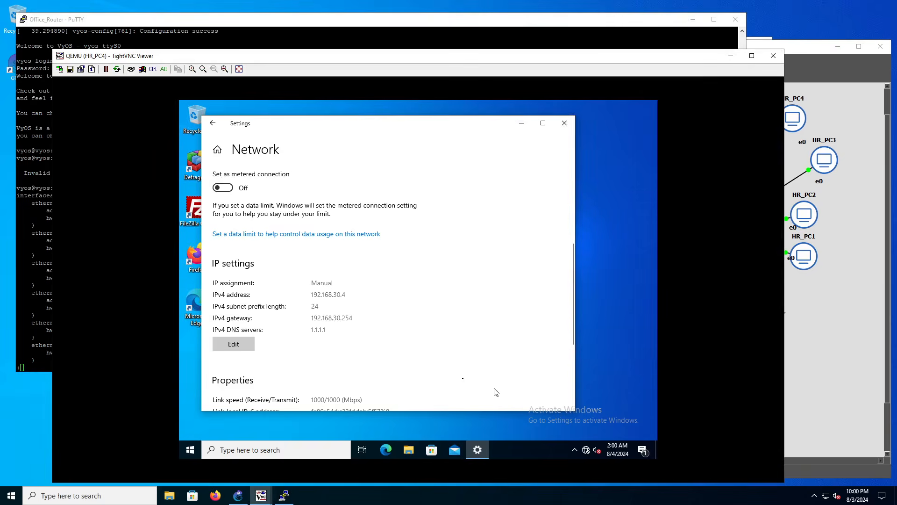
{"action": "left_click", "coordinate": [41, 311]}
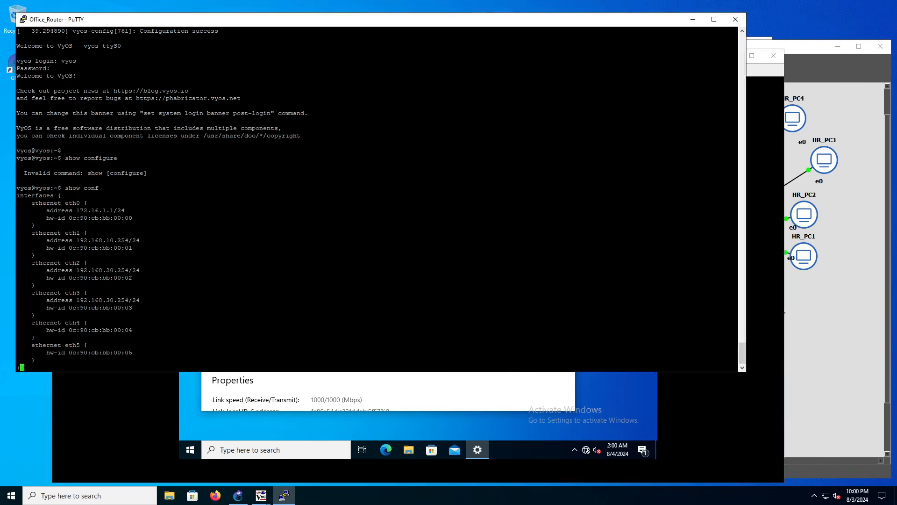
{"action": "left_click", "coordinate": [429, 393]}
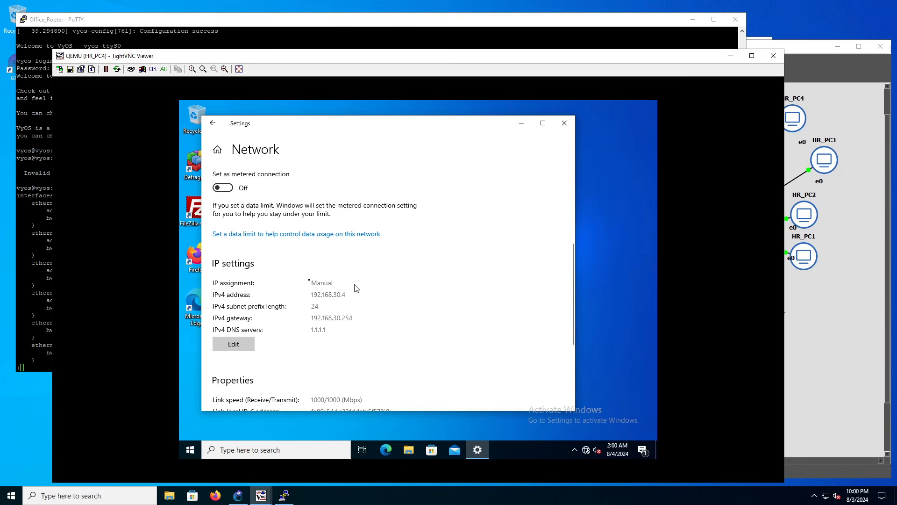
{"action": "left_click_drag", "start_coordinate": [348, 294], "coordinate": [313, 294]}
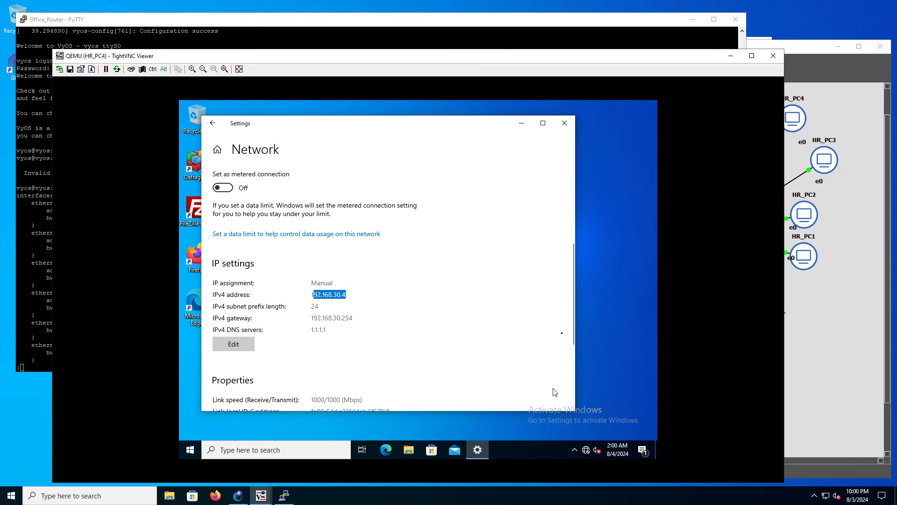
{"action": "left_click", "coordinate": [600, 285]}
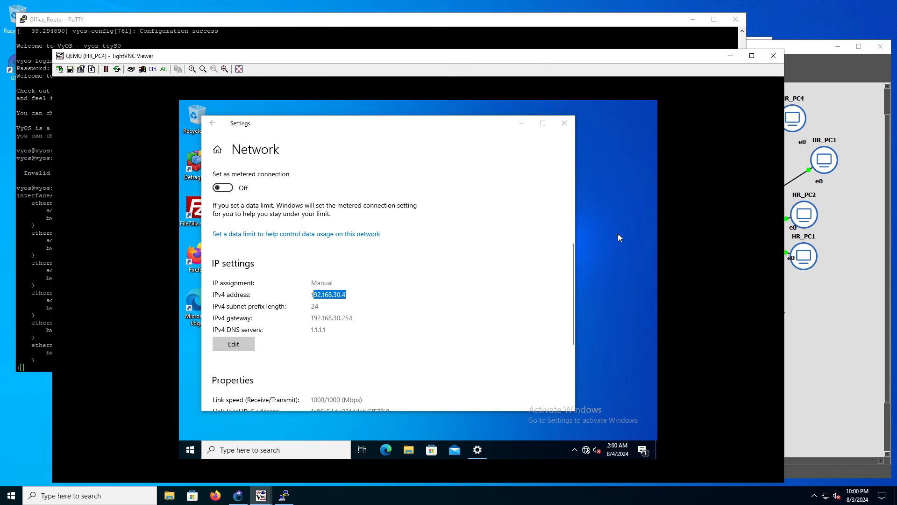
Return to the GNS3 topology, review the Human_Resources_Switch port VLANs against the HR PC links, and close the configuration.
{"action": "left_click", "coordinate": [808, 329]}
{"action": "right_click", "coordinate": [704, 240]}
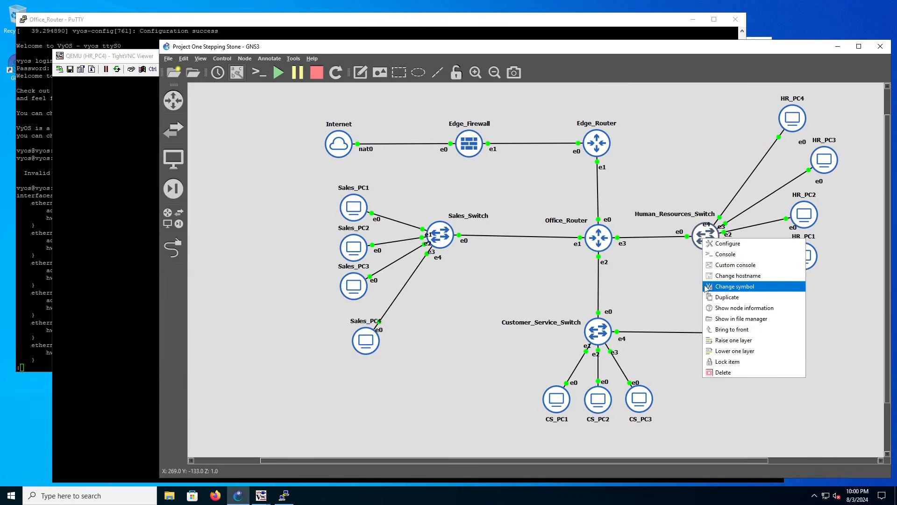
{"action": "left_click", "coordinate": [718, 244]}
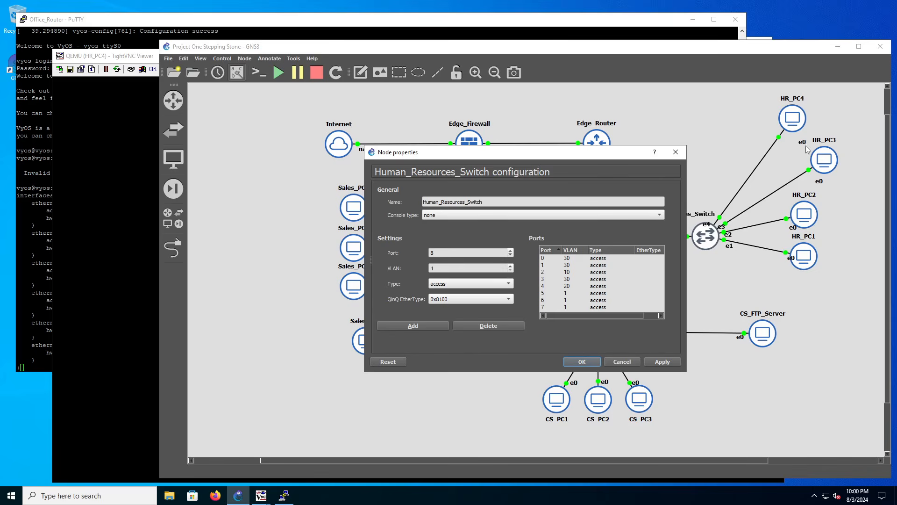
{"action": "left_click", "coordinate": [676, 152]}
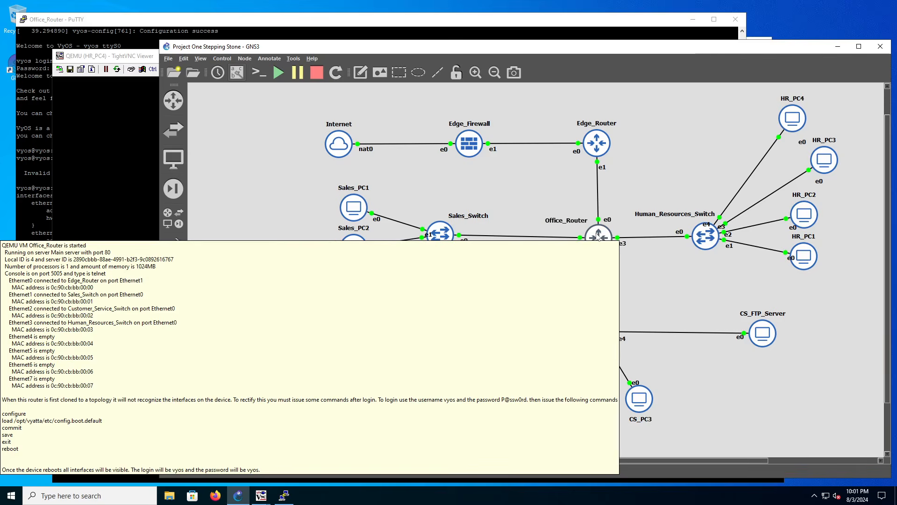
{"action": "right_click", "coordinate": [598, 237]}
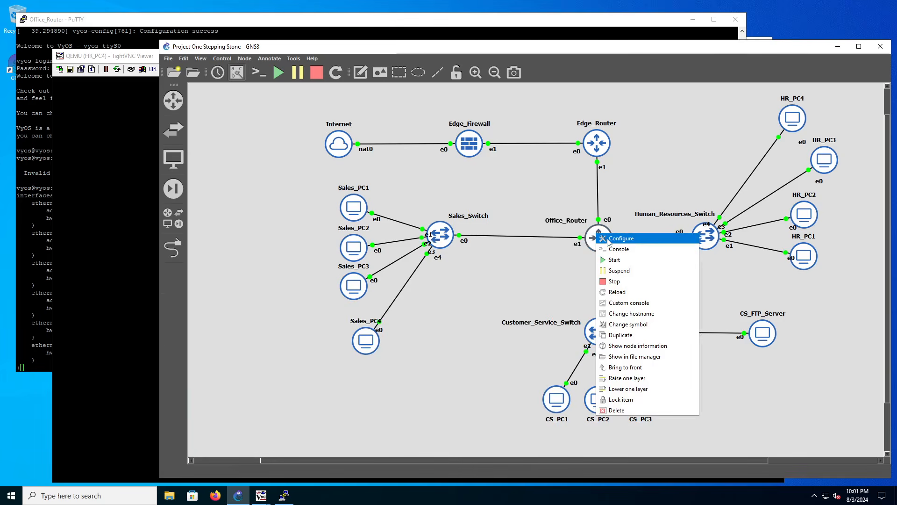
{"action": "left_click", "coordinate": [621, 239]}
{"action": "left_click", "coordinate": [676, 152]}
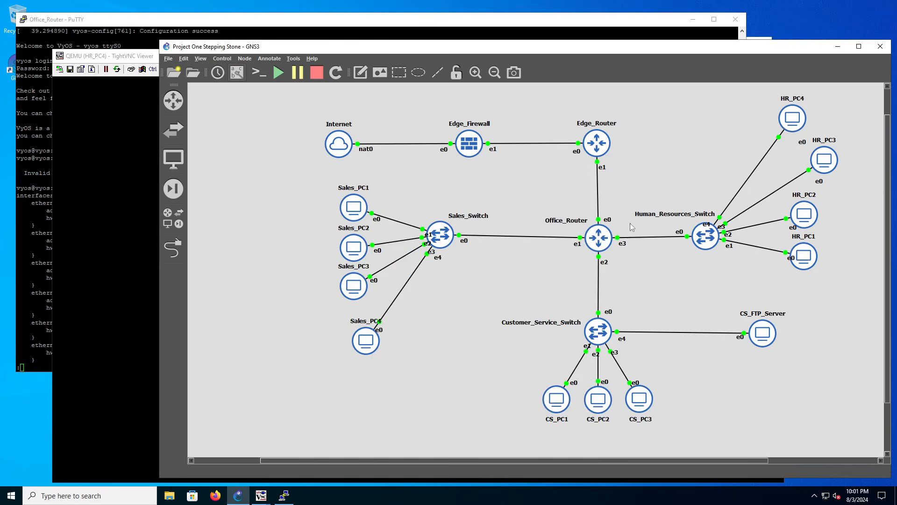
Bring the Office_Router console forward and highlight the eth1, eth2 and eth3 interface blocks in its configuration, clearing the selection at the end.
{"action": "left_click", "coordinate": [48, 204]}
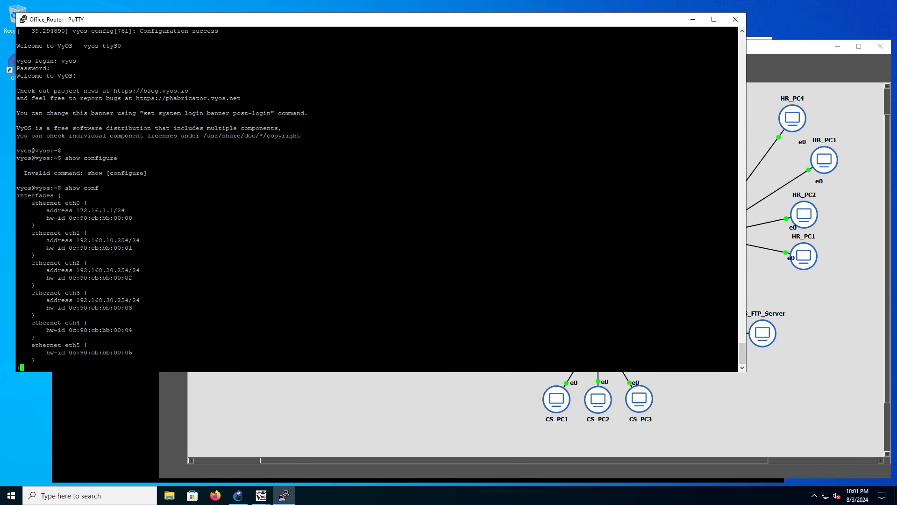
{"action": "left_click_drag", "start_coordinate": [28, 232], "coordinate": [147, 248]}
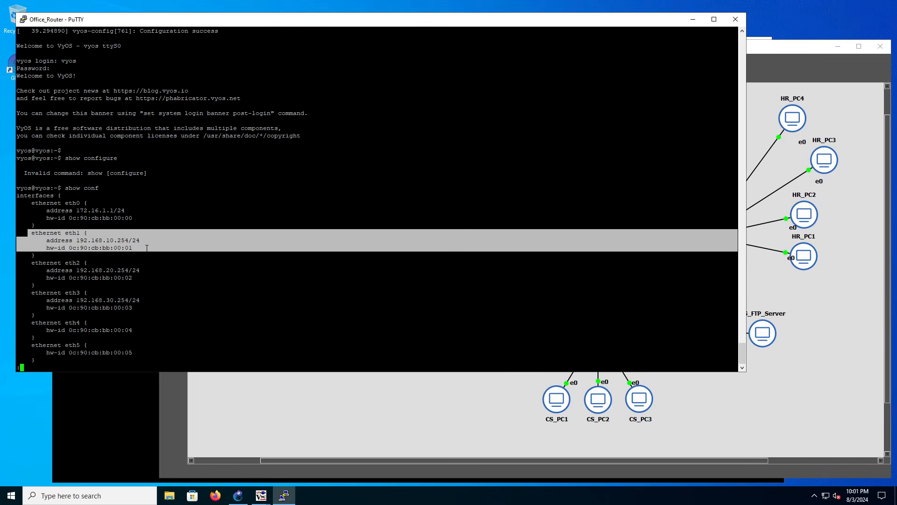
{"action": "left_click_drag", "start_coordinate": [42, 263], "coordinate": [140, 278]}
{"action": "left_click_drag", "start_coordinate": [35, 293], "coordinate": [158, 308]}
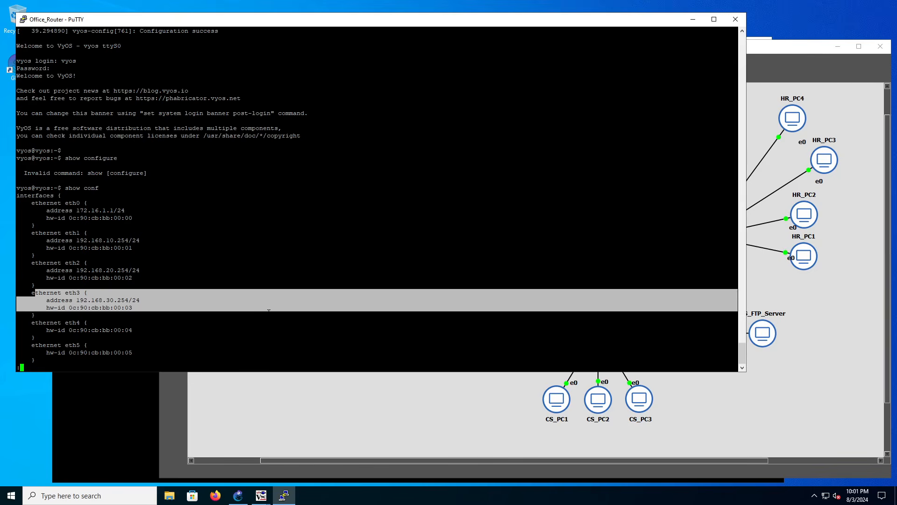
{"action": "left_click_drag", "start_coordinate": [24, 225], "coordinate": [166, 328]}
{"action": "left_click", "coordinate": [149, 234]}
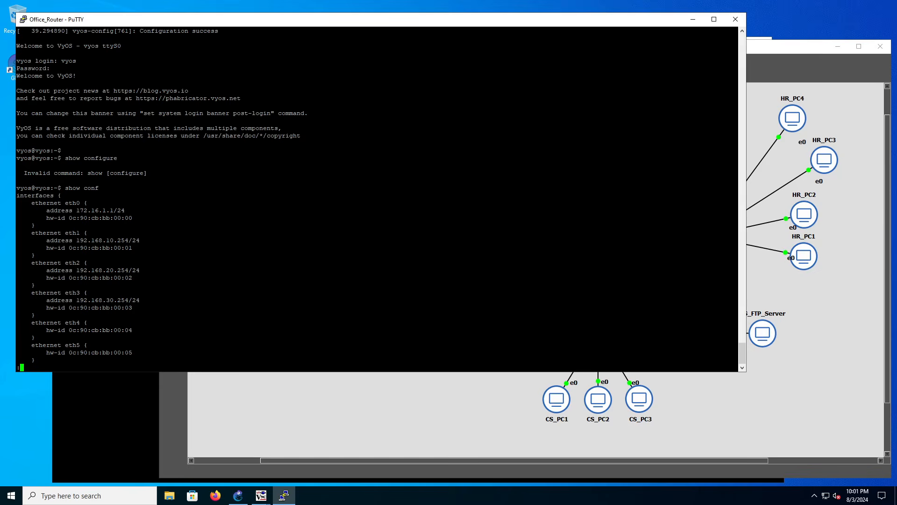
Quit the configuration listing, run show route on the Office_Router, and add three blank prompt lines.
{"action": "type", "text": "q"}
{"action": "type", "text": "show route"}
{"action": "key", "text": "Return"}
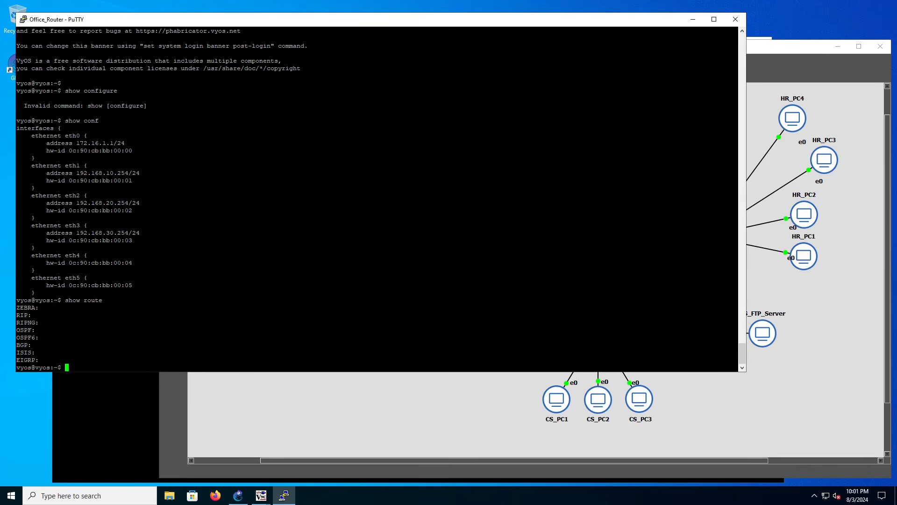
{"action": "key", "text": "Return"}
{"action": "key", "text": "Return"}
{"action": "key", "text": "Return"}
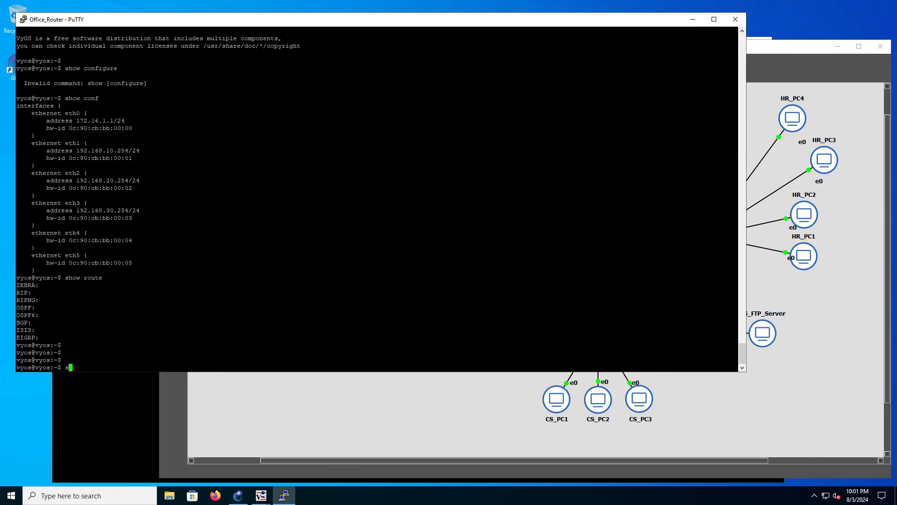
Run show conf on the Office_Router and page through the configuration to the end of the protocols block.
{"action": "type", "text": "show conf"}
{"action": "key", "text": "Return"}
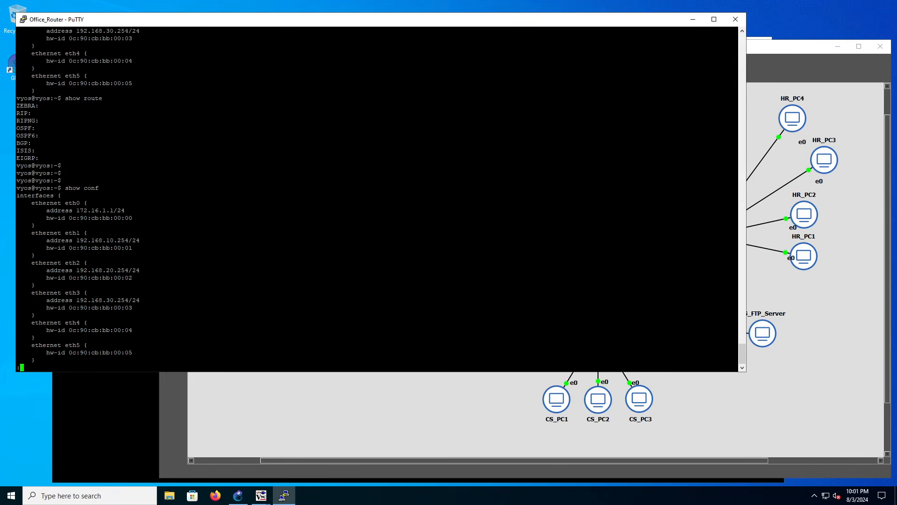
{"action": "key", "text": "Return"}
{"action": "key", "text": "Return"}
{"action": "key", "text": "Return"}
{"action": "key", "text": "Return"}
{"action": "key", "text": "Return"}
{"action": "key", "text": "Return"}
{"action": "key", "text": "Return"}
{"action": "key", "text": "Return"}
{"action": "key", "text": "Return"}
{"action": "key", "text": "Return"}
{"action": "key", "text": "Return"}
{"action": "key", "text": "Return"}
{"action": "key", "text": "Return"}
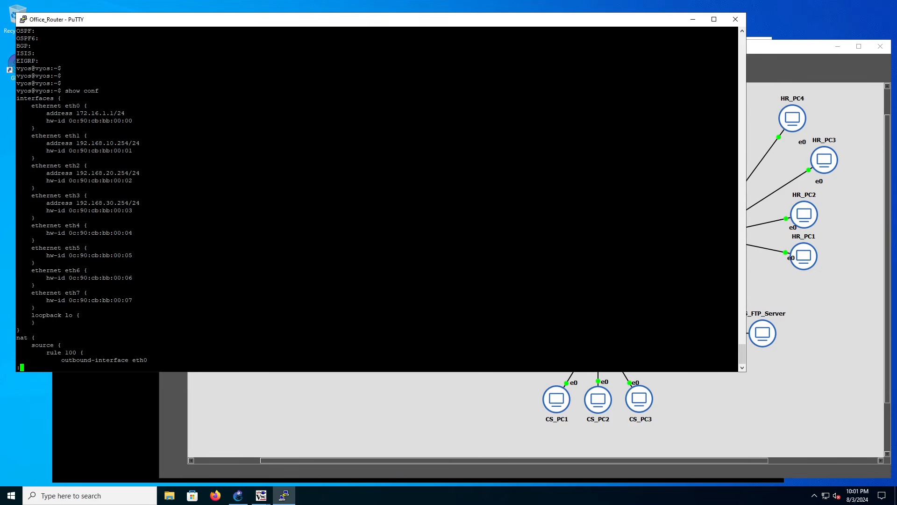
{"action": "key", "text": "Return"}
{"action": "key", "text": "Return"}
{"action": "key", "text": "Return"}
{"action": "key", "text": "Return"}
{"action": "key", "text": "Return"}
{"action": "key", "text": "Return"}
{"action": "key", "text": "Return"}
{"action": "key", "text": "Return"}
{"action": "key", "text": "Return"}
{"action": "key", "text": "Return"}
{"action": "key", "text": "Return"}
{"action": "key", "text": "Return"}
{"action": "key", "text": "Return"}
{"action": "key", "text": "Return"}
{"action": "key", "text": "Return"}
{"action": "key", "text": "Return"}
{"action": "key", "text": "Return"}
{"action": "key", "text": "Return"}
{"action": "key", "text": "Return"}
{"action": "key", "text": "Return"}
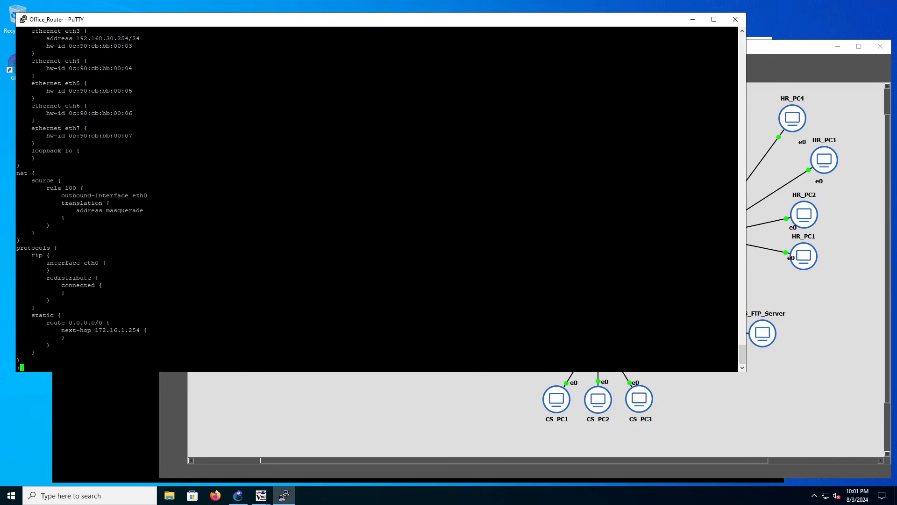
{"action": "key", "text": "Return"}
{"action": "key", "text": "Return"}
{"action": "key", "text": "Return"}
{"action": "key", "text": "Return"}
{"action": "key", "text": "Return"}
{"action": "key", "text": "Return"}
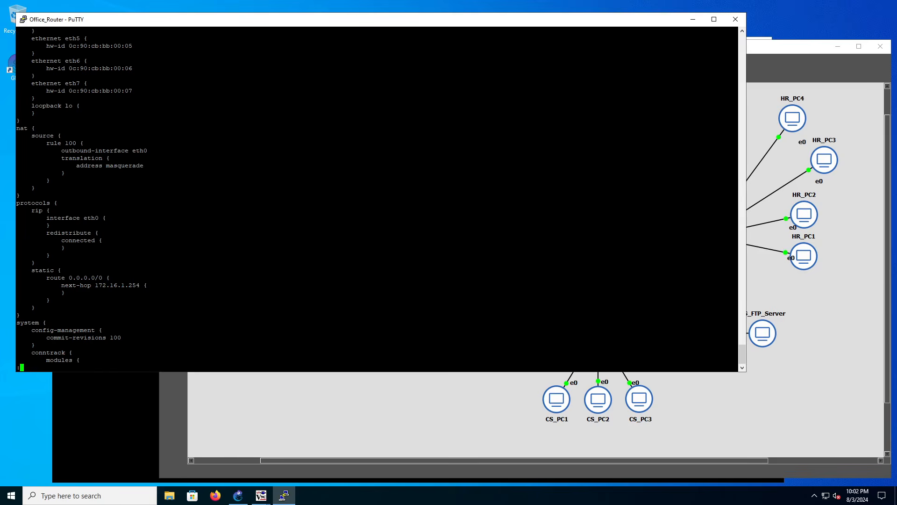
Highlight the static route block in the Office_Router configuration, check it against the interfaces, and select its next-hop address 172.16.1.254.
{"action": "left_click_drag", "start_coordinate": [328, 316], "coordinate": [21, 262]}
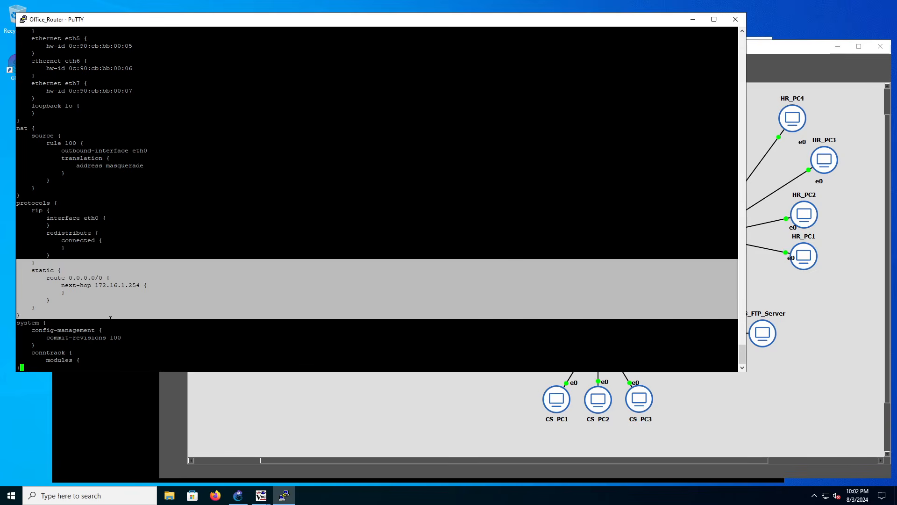
{"action": "scroll", "coordinate": [377, 196], "scroll_direction": "up", "scroll_amount": 8}
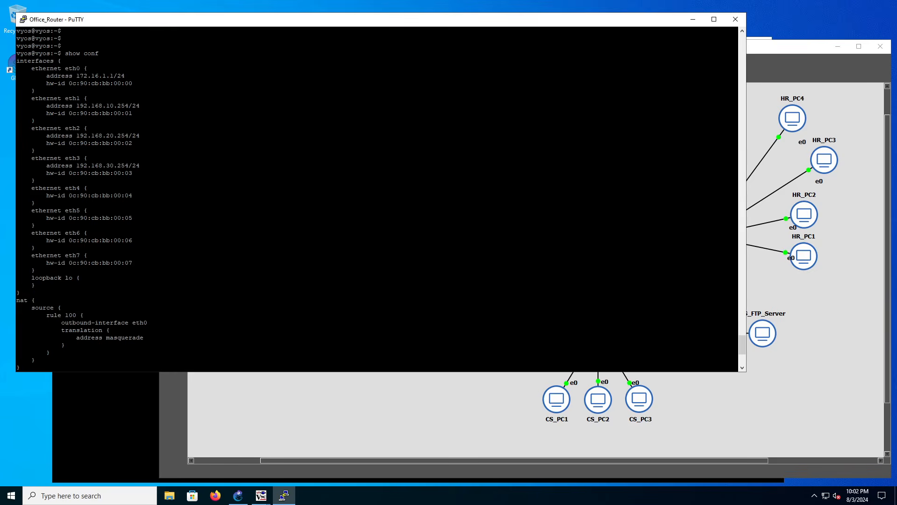
{"action": "scroll", "coordinate": [377, 196], "scroll_direction": "down", "scroll_amount": 8}
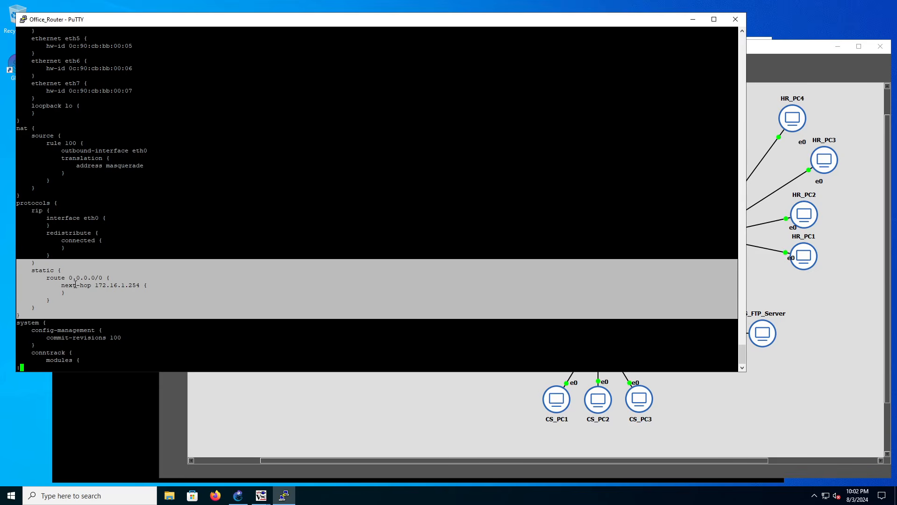
{"action": "left_click_drag", "start_coordinate": [95, 285], "coordinate": [143, 285]}
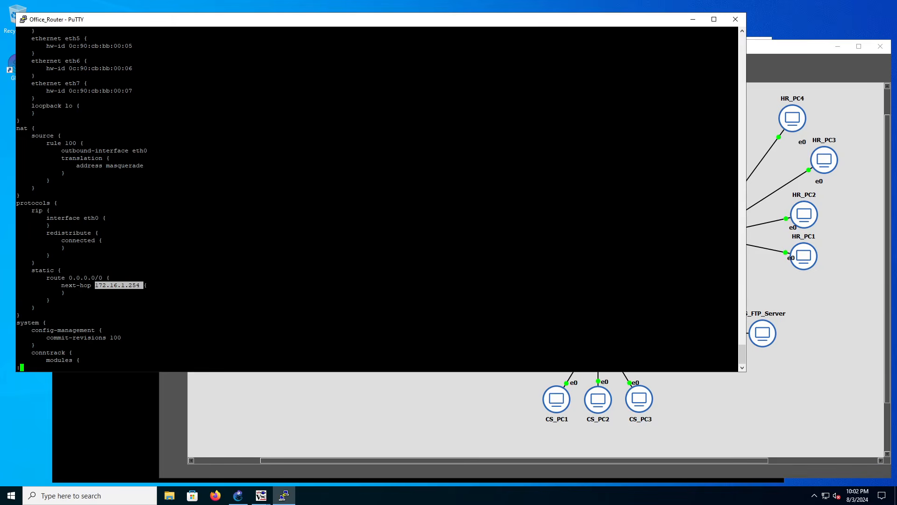
Compare the Office_Router's interface and NAT blocks with its static route, and make the console window taller.
{"action": "key", "text": "shift+Page_Up"}
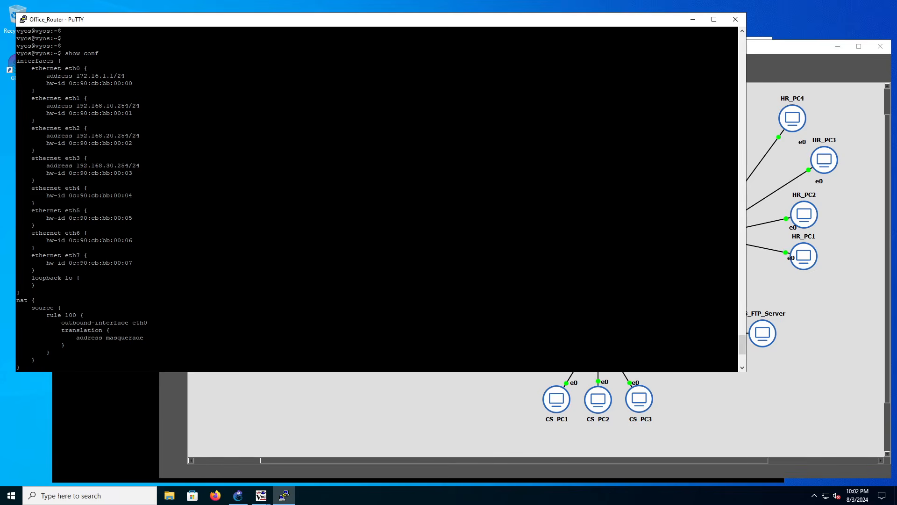
{"action": "key", "text": "shift+Page_Down"}
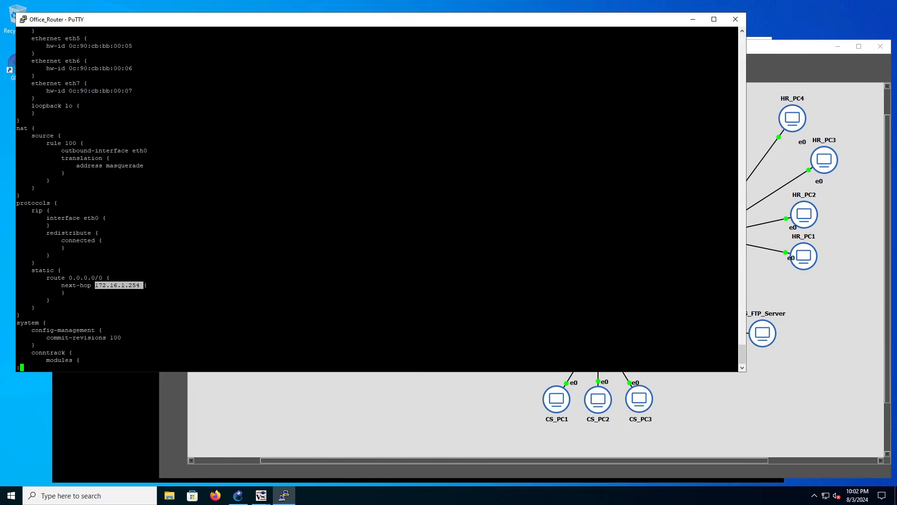
{"action": "key", "text": "shift+Page_Up"}
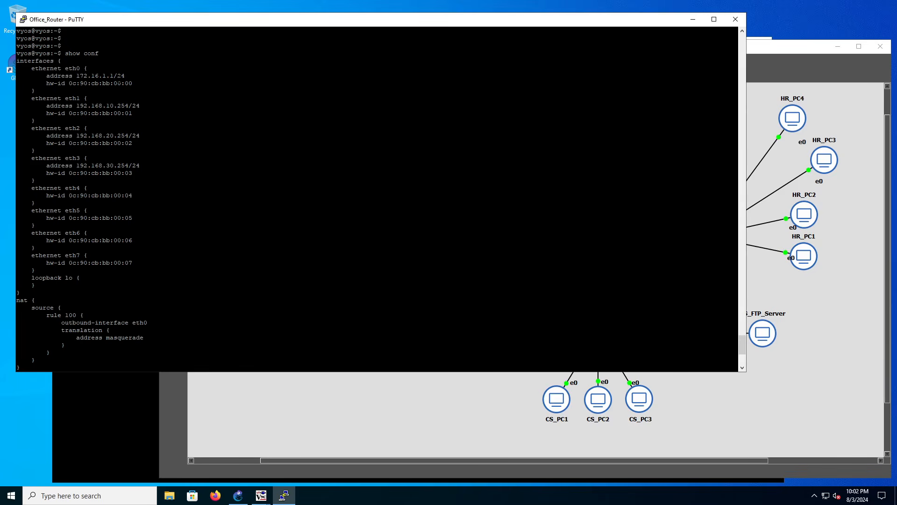
{"action": "key", "text": "shift+Page_Down"}
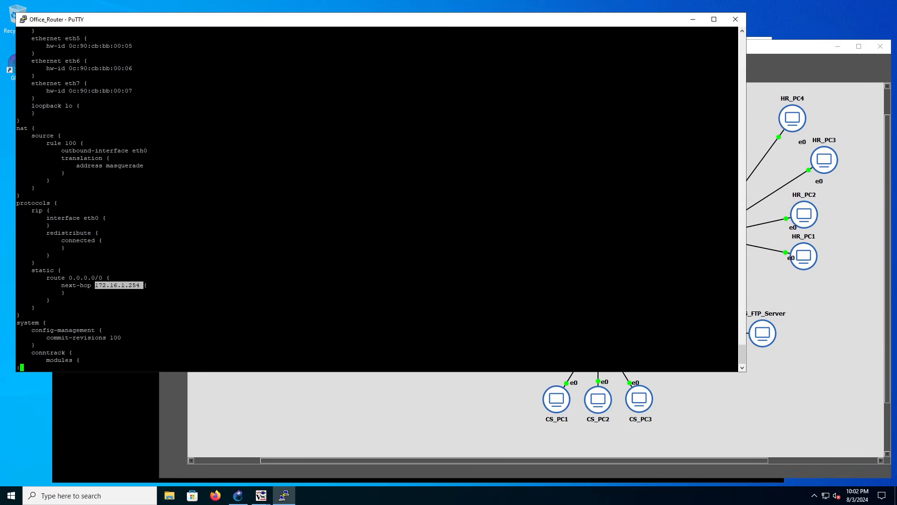
{"action": "key", "text": "shift+Page_Up"}
{"action": "key", "text": "shift+Page_Down"}
{"action": "key", "text": "shift+Page_Up"}
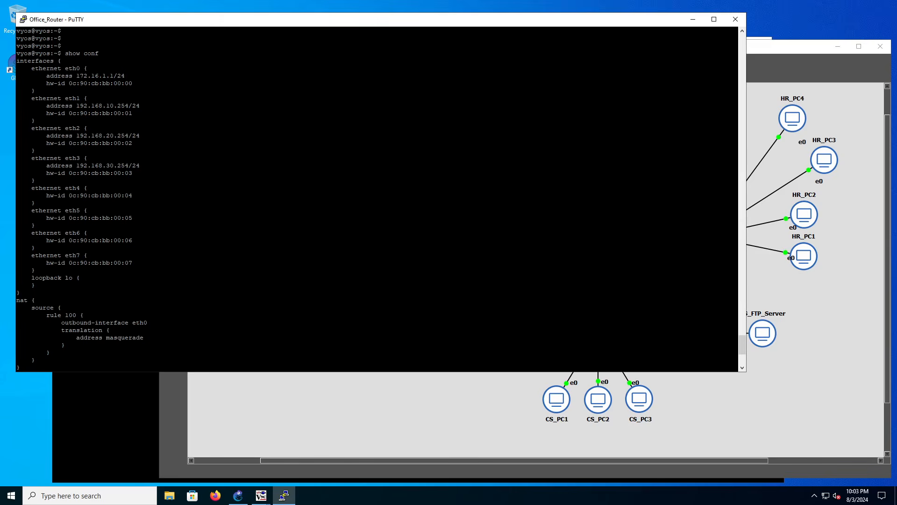
{"action": "left_click_drag", "start_coordinate": [234, 372], "coordinate": [244, 411]}
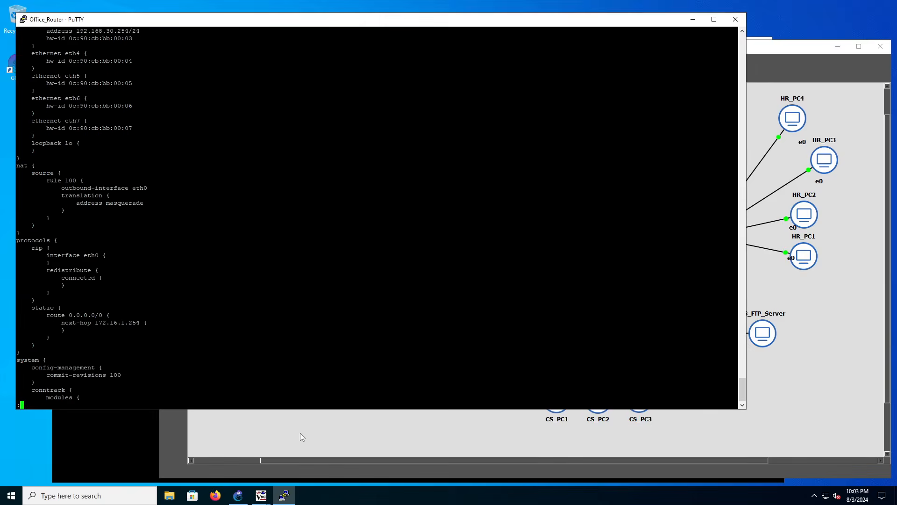
Return to the GNS3 topology, open the Edge_Router console, and log in with the account's username and password.
{"action": "left_click", "coordinate": [299, 431]}
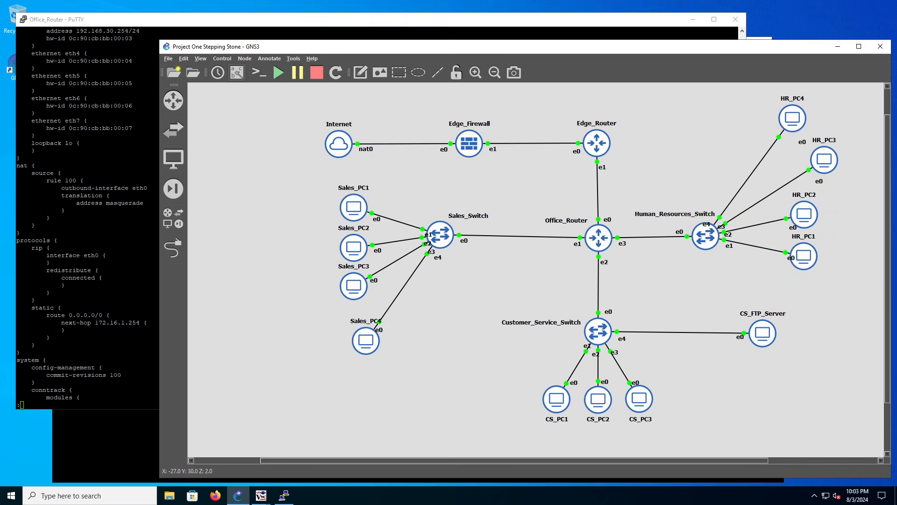
{"action": "left_click_drag", "start_coordinate": [600, 237], "coordinate": [603, 239]}
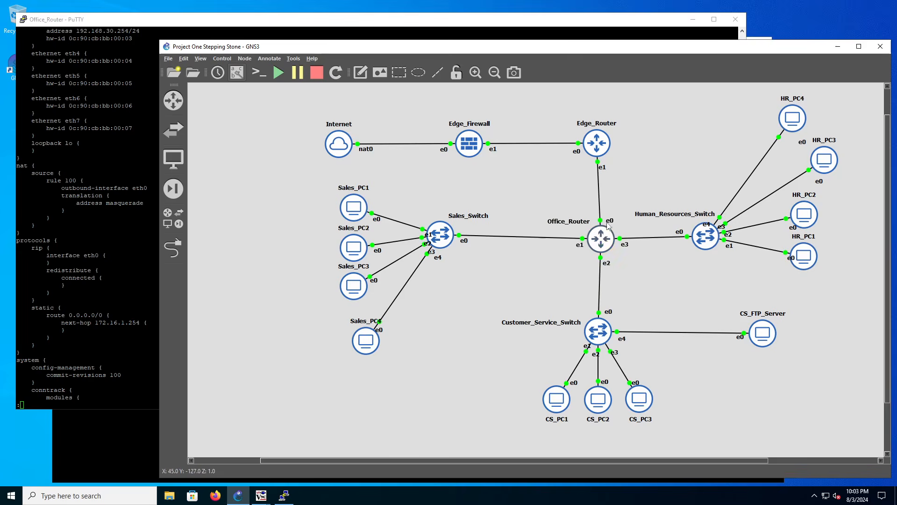
{"action": "double_click", "coordinate": [593, 149]}
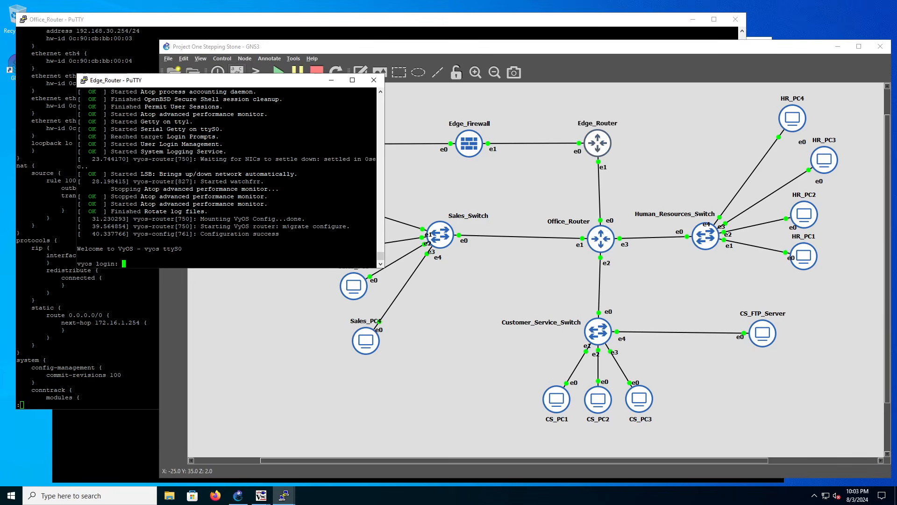
{"action": "type", "text": "vyos"}
{"action": "key", "text": "Return"}
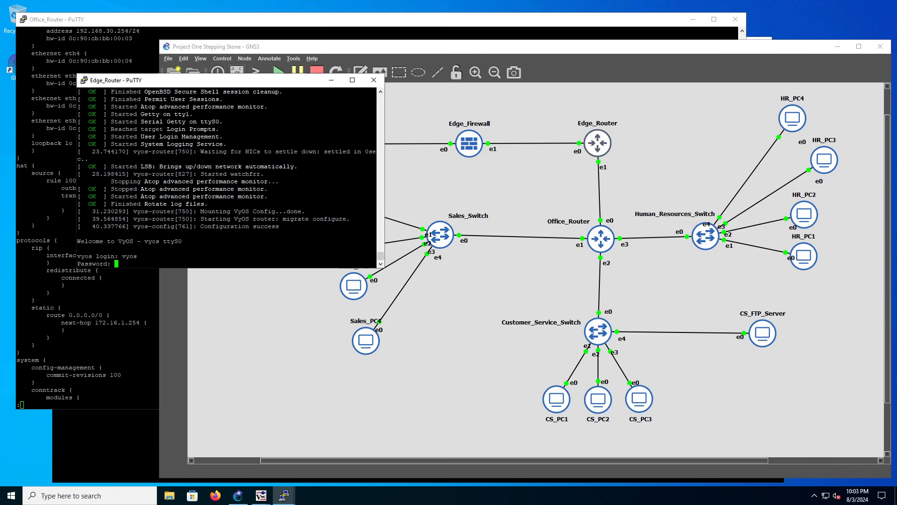
{"action": "type", "text": "vyos"}
{"action": "key", "text": "Return"}
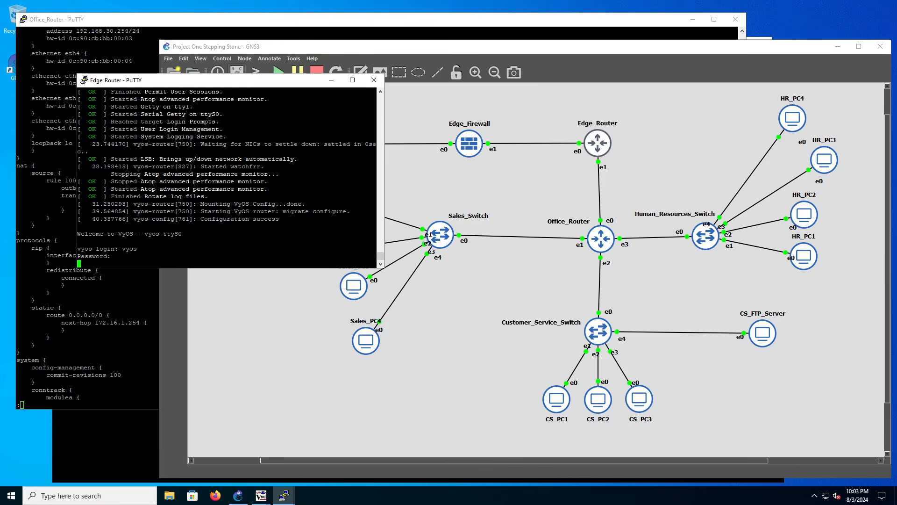
{"action": "key", "text": "Return"}
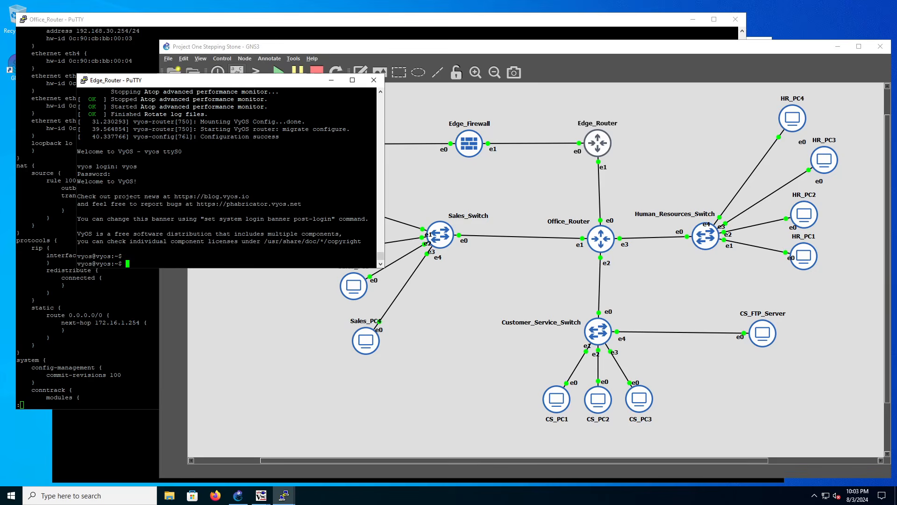
Run show conf on the Edge_Router and page through its interface, NAT, RIP and static route configuration.
{"action": "type", "text": "shoc"}
{"action": "key", "text": "BackSpace"}
{"action": "key", "text": "BackSpace"}
{"action": "type", "text": "w conf"}
{"action": "key", "text": "Return"}
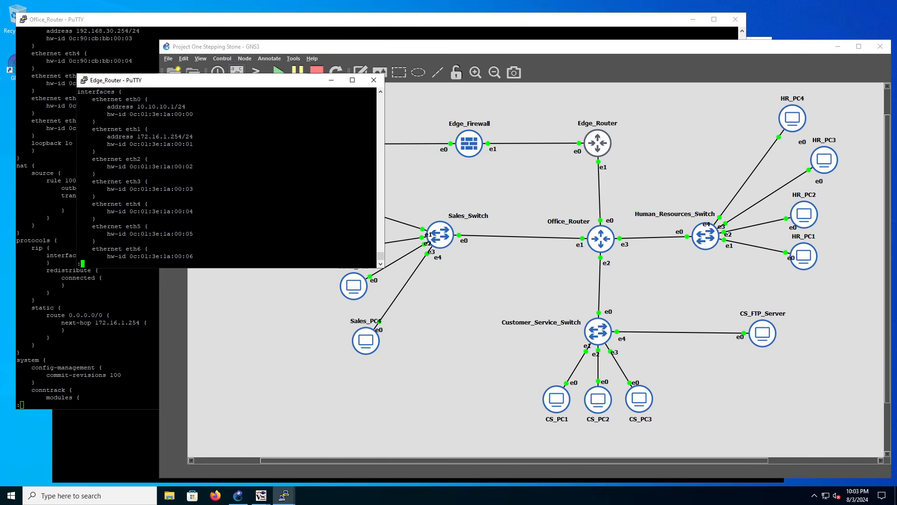
{"action": "key", "text": "Return"}
{"action": "key", "text": "Return"}
{"action": "key", "text": "Return"}
{"action": "key", "text": "Return"}
{"action": "key", "text": "Return"}
{"action": "key", "text": "Return"}
{"action": "key", "text": "Return"}
{"action": "key", "text": "Return"}
{"action": "key", "text": "Return"}
{"action": "key", "text": "Return"}
{"action": "key", "text": "Return"}
{"action": "key", "text": "Return"}
{"action": "key", "text": "Return"}
{"action": "key", "text": "Return"}
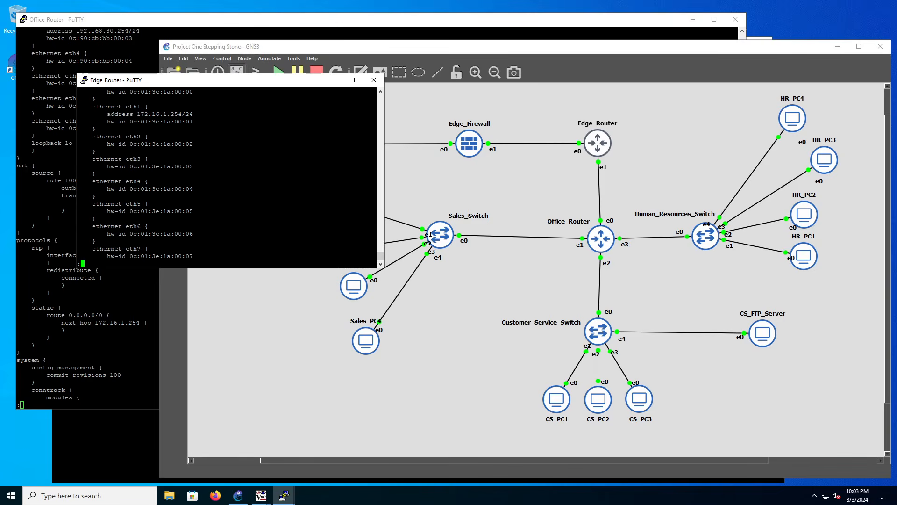
{"action": "key", "text": "Return"}
{"action": "key", "text": "Return"}
{"action": "key", "text": "Return"}
{"action": "key", "text": "Return"}
{"action": "key", "text": "Return"}
{"action": "key", "text": "Return"}
{"action": "key", "text": "Return"}
{"action": "key", "text": "Return"}
{"action": "key", "text": "Return"}
{"action": "key", "text": "Return"}
{"action": "key", "text": "Return"}
{"action": "key", "text": "Return"}
{"action": "key", "text": "Return"}
{"action": "key", "text": "Return"}
{"action": "key", "text": "Return"}
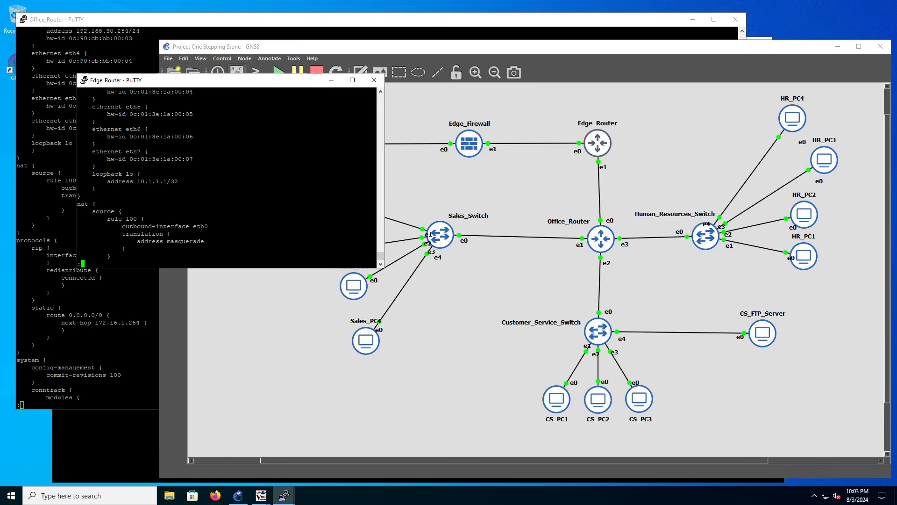
{"action": "key", "text": "Return"}
{"action": "key", "text": "Return"}
{"action": "key", "text": "Return"}
{"action": "key", "text": "Return"}
{"action": "key", "text": "Return"}
{"action": "key", "text": "Return"}
{"action": "key", "text": "Return"}
{"action": "key", "text": "Return"}
{"action": "key", "text": "Return"}
{"action": "key", "text": "Return"}
{"action": "key", "text": "Return"}
{"action": "key", "text": "Return"}
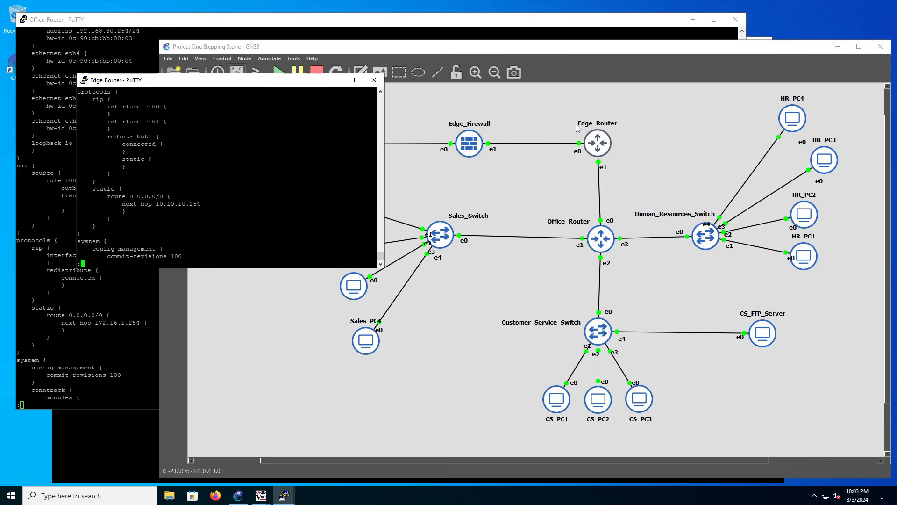
Open the Edge_Firewall console to view its LAN and WAN addresses, and move the window clear of the upper topology nodes.
{"action": "double_click", "coordinate": [469, 142]}
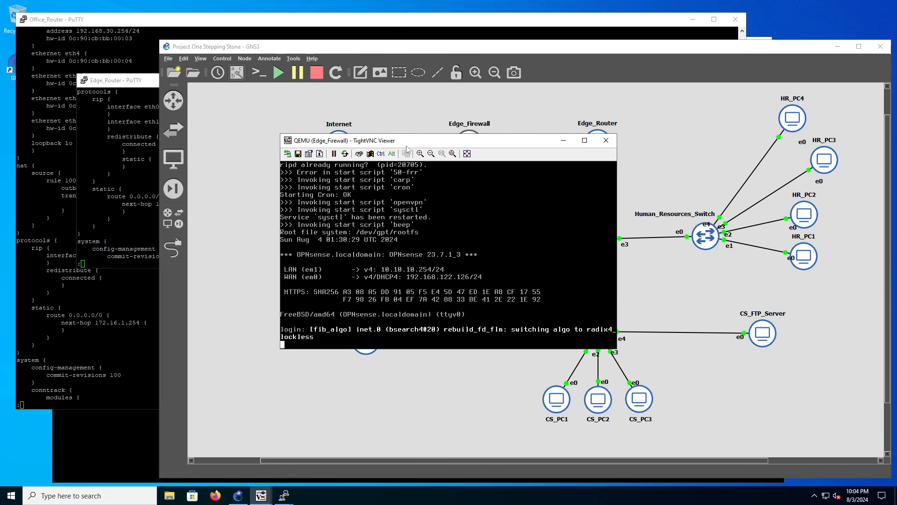
{"action": "left_click_drag", "start_coordinate": [409, 142], "coordinate": [258, 176]}
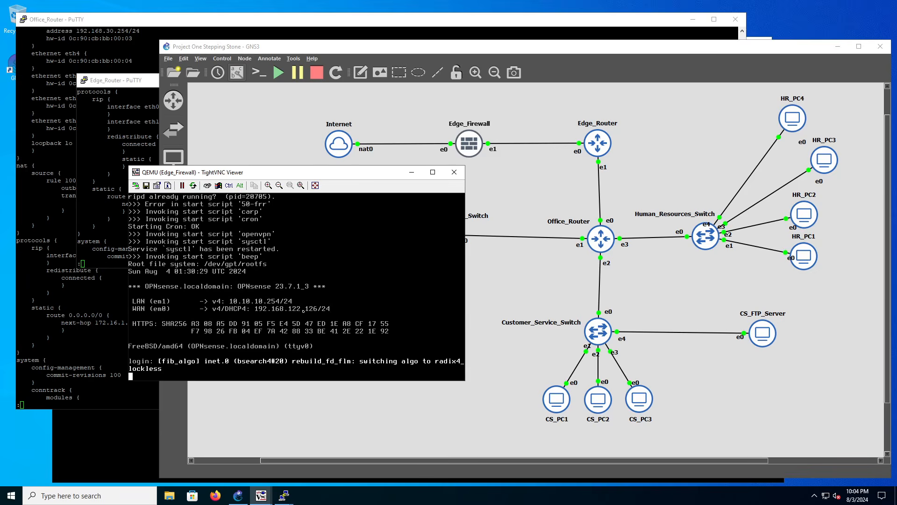
Show the Internet node's information, review its general information, usage instructions and command line details, and close the dialog.
{"action": "left_click", "coordinate": [336, 146]}
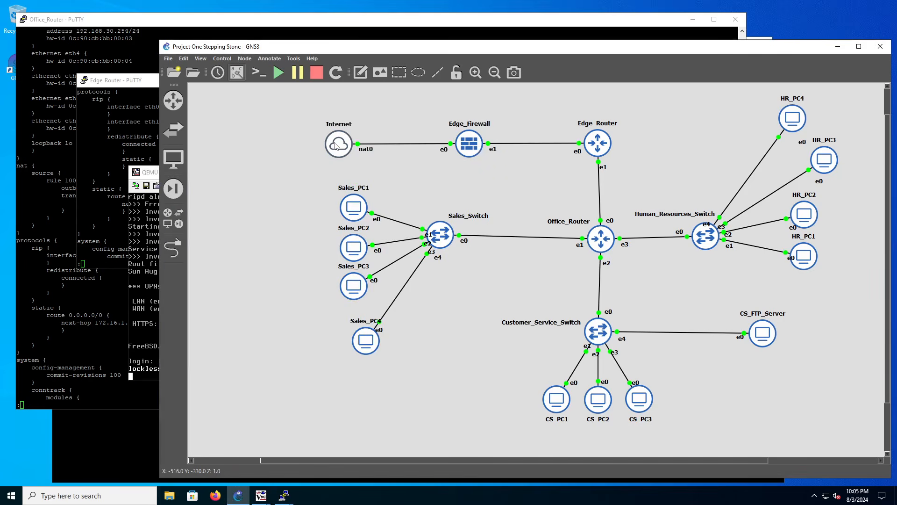
{"action": "right_click", "coordinate": [335, 146]}
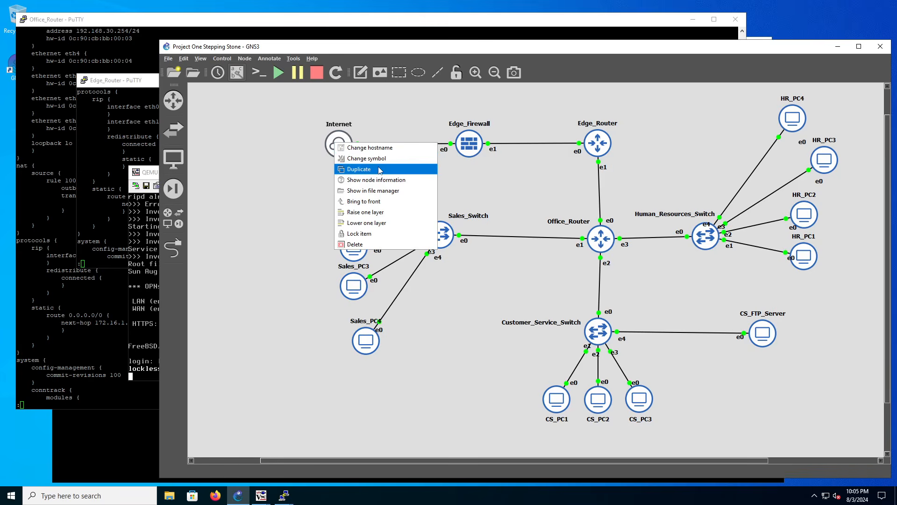
{"action": "left_click", "coordinate": [382, 181]}
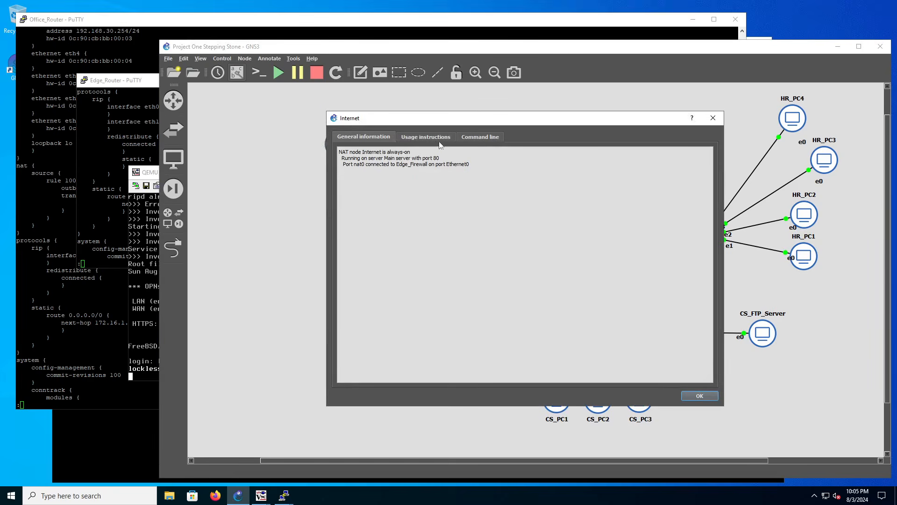
{"action": "left_click", "coordinate": [472, 137]}
{"action": "left_click", "coordinate": [427, 137]}
{"action": "left_click", "coordinate": [392, 137]}
{"action": "left_click", "coordinate": [421, 140]}
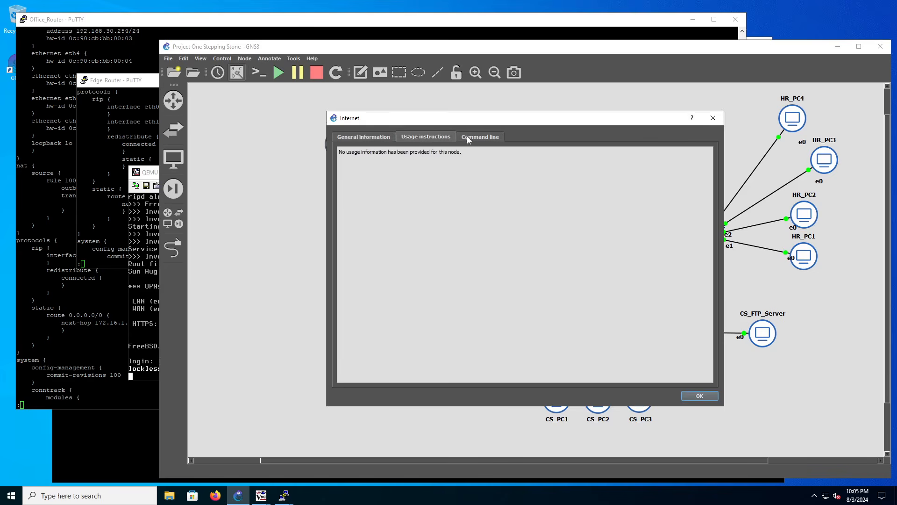
{"action": "left_click", "coordinate": [465, 136]}
{"action": "left_click", "coordinate": [402, 136]}
{"action": "left_click", "coordinate": [369, 136]}
{"action": "left_click", "coordinate": [698, 395]}
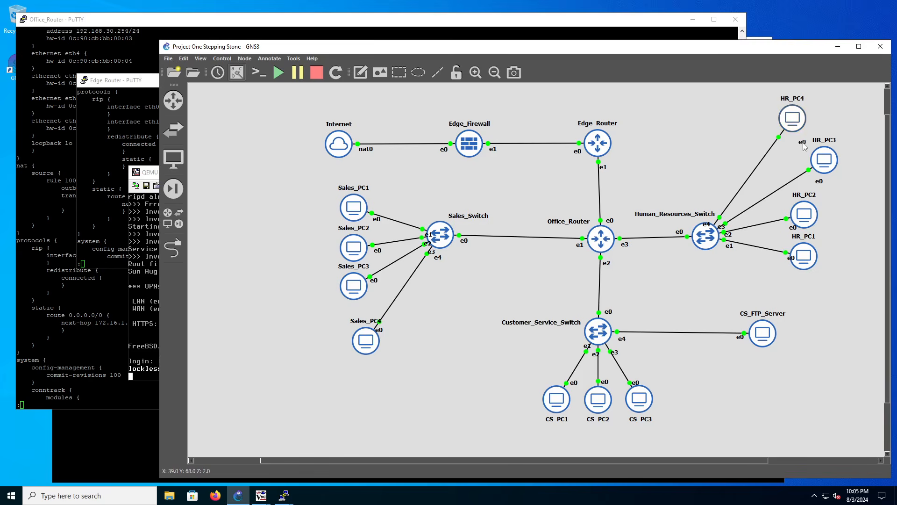
Open the HR_PC1 desktop, enlarge its viewer window, search for cmd, and launch Command Prompt.
{"action": "left_click_drag", "start_coordinate": [804, 250], "coordinate": [807, 251]}
{"action": "double_click", "coordinate": [806, 253]}
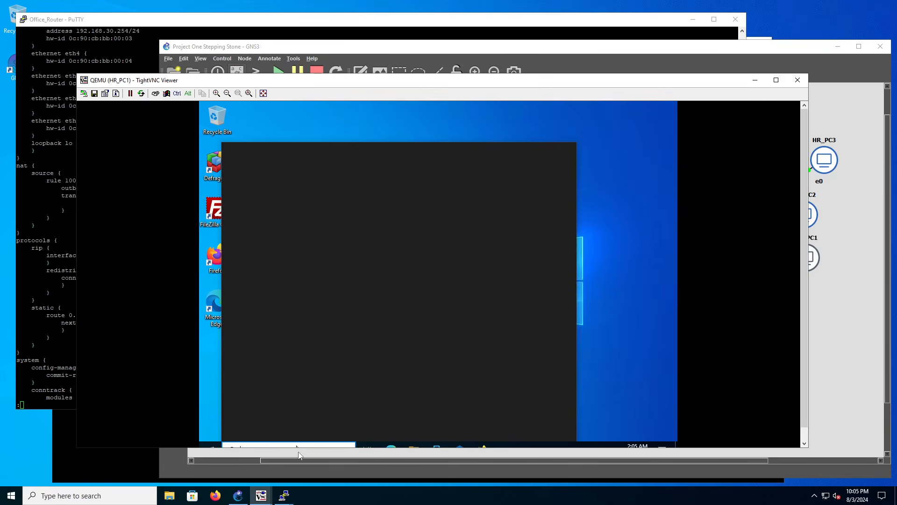
{"action": "left_click_drag", "start_coordinate": [298, 447], "coordinate": [299, 467]}
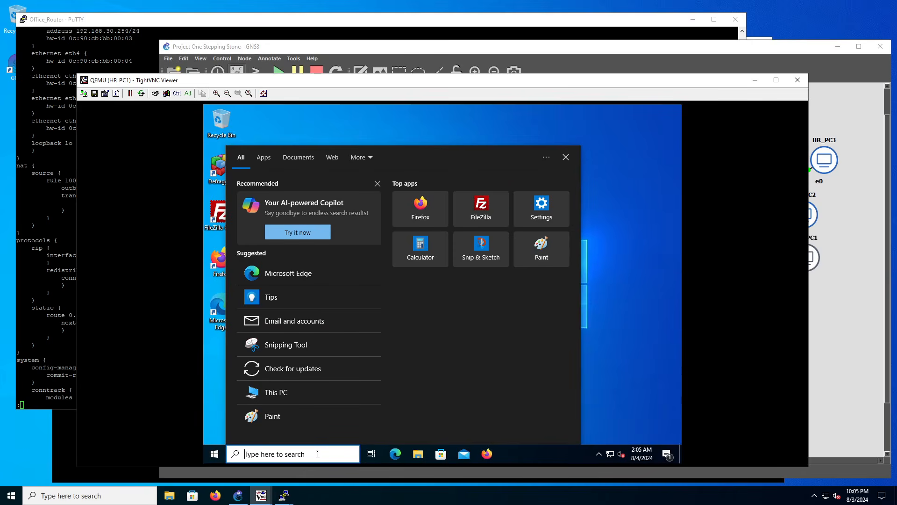
{"action": "type", "text": "cmd"}
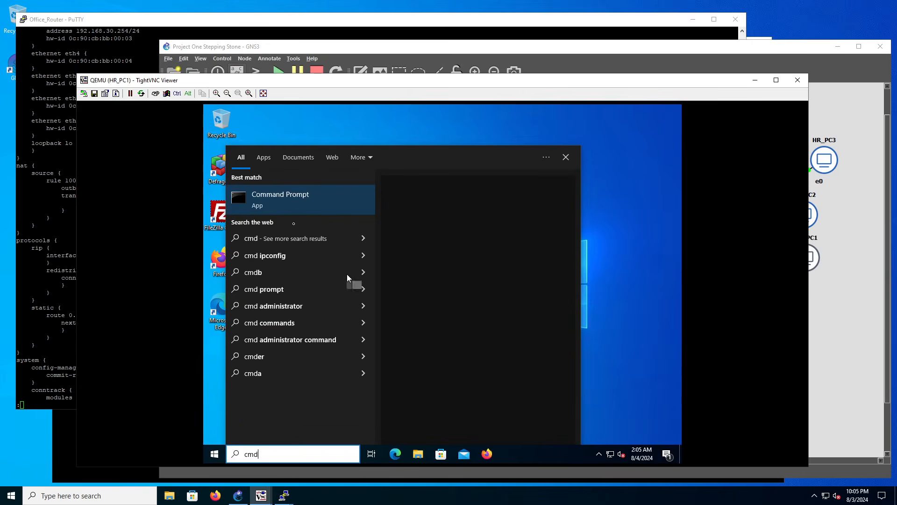
{"action": "left_click", "coordinate": [288, 204]}
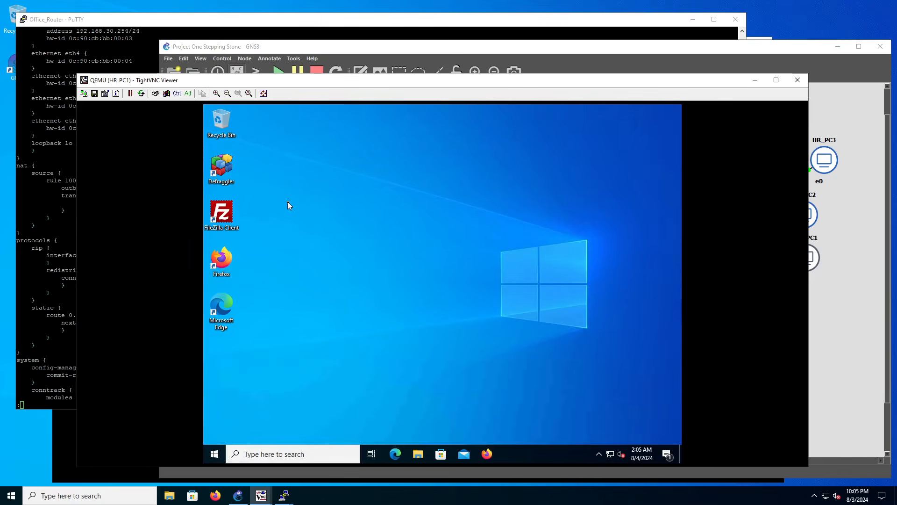
Begin a ping command to a 192 address at HR_PC1's Command Prompt, without running it.
{"action": "left_click", "coordinate": [302, 209]}
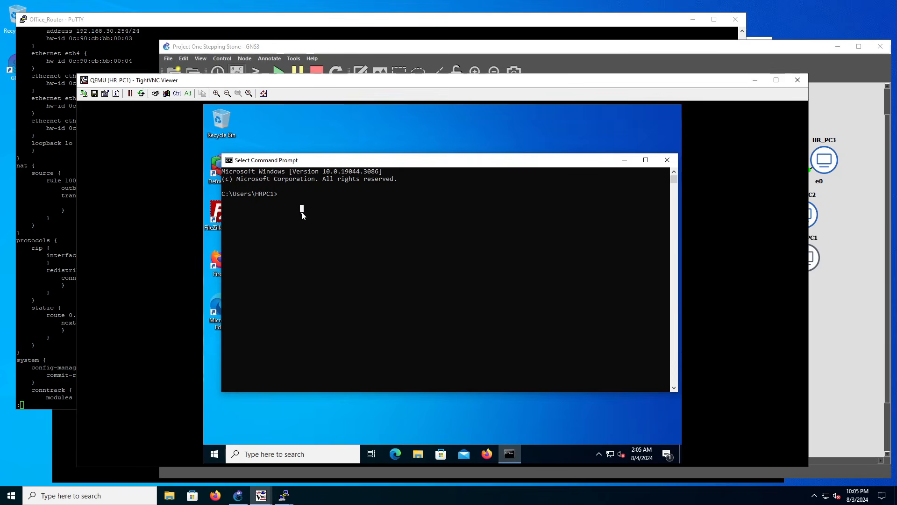
{"action": "key", "text": "Escape"}
{"action": "type", "text": "ping 192"}
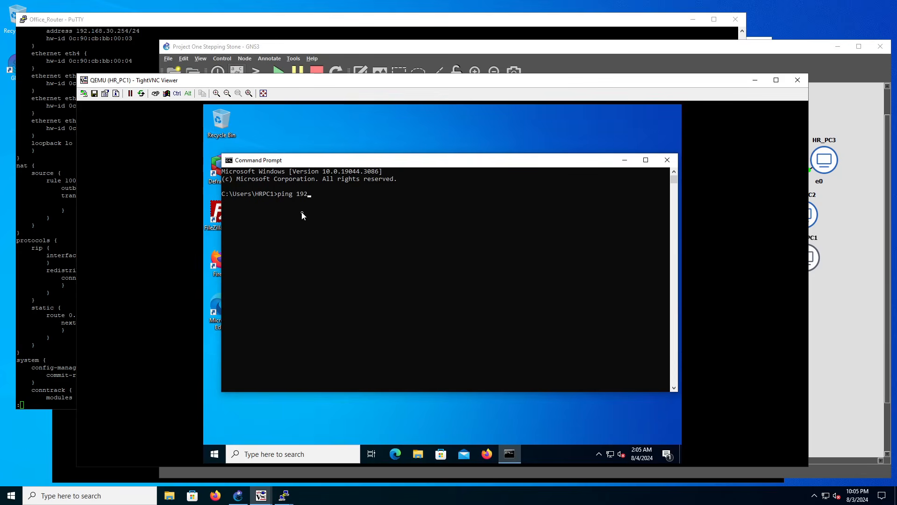
{"action": "type", "text": ".126"}
Reopen the Edge_Firewall console from the topology and arrange it beside the HR_PC1 viewer so its LAN and WAN addresses stay readable.
{"action": "left_click", "coordinate": [434, 50]}
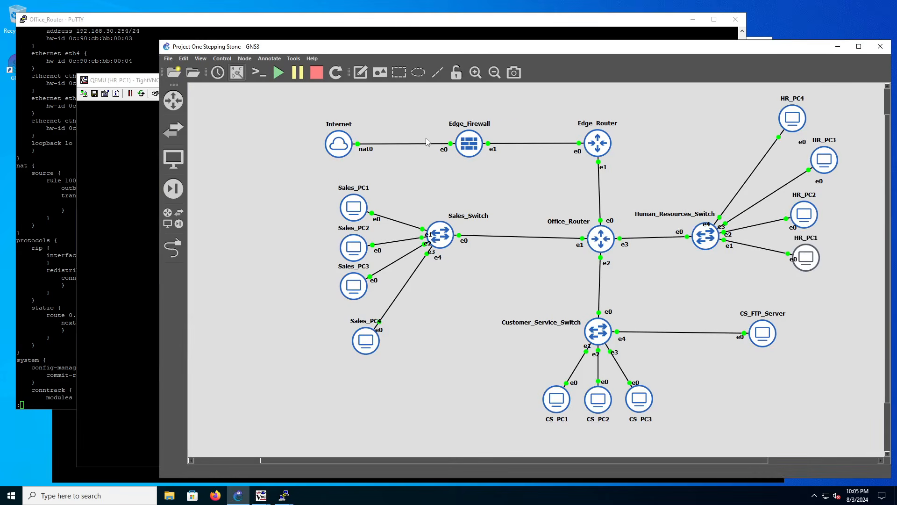
{"action": "double_click", "coordinate": [469, 143]}
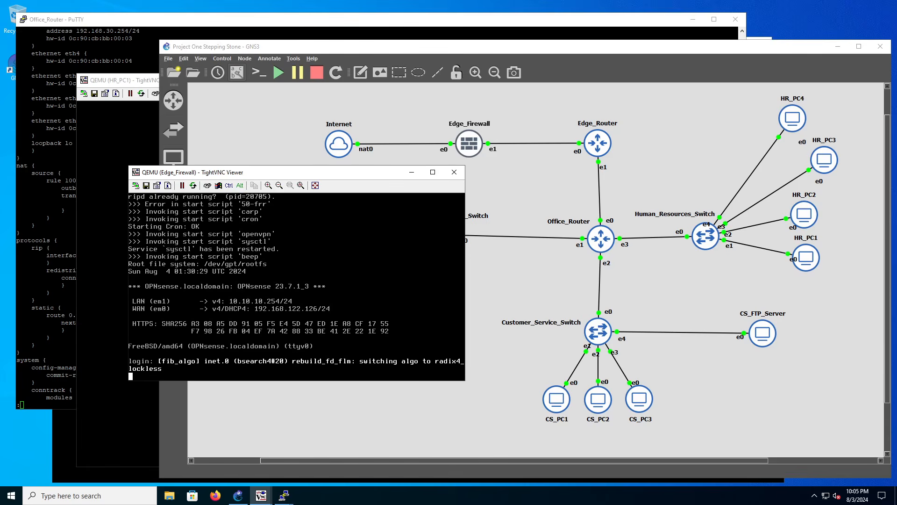
{"action": "left_click_drag", "start_coordinate": [175, 177], "coordinate": [77, 22]}
{"action": "left_click", "coordinate": [119, 262]}
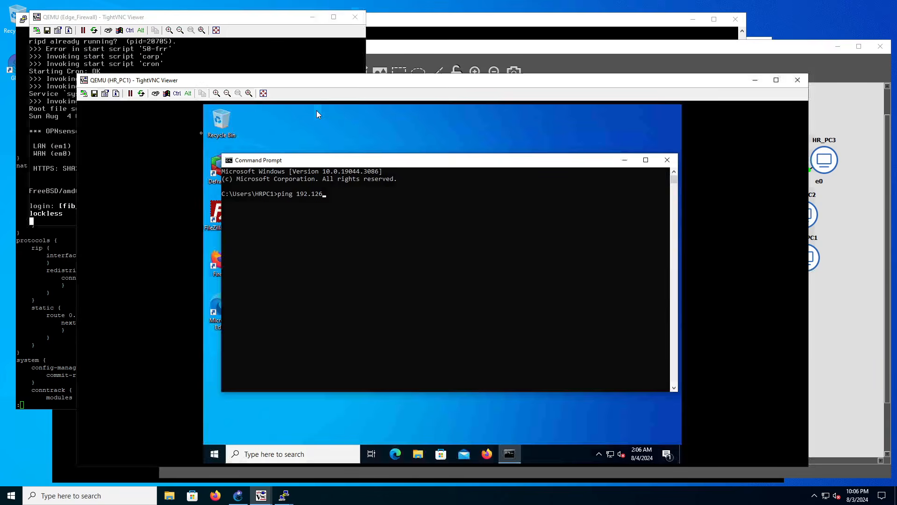
{"action": "left_click_drag", "start_coordinate": [78, 74], "coordinate": [229, 72]}
{"action": "left_click", "coordinate": [386, 237]}
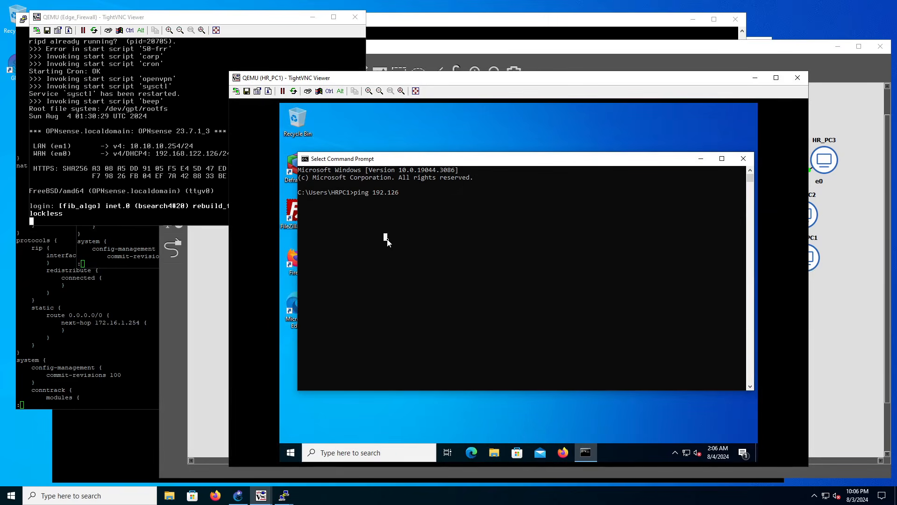
Correct the pending command to ping 192.168.122.1, run it from HR_PC1, and interrupt it before it finishes.
{"action": "key", "text": "Escape"}
{"action": "key", "text": "BackSpace"}
{"action": "key", "text": "BackSpace"}
{"action": "key", "text": "BackSpace"}
{"action": "type", "text": "168.122.1"}
{"action": "key", "text": "Return"}
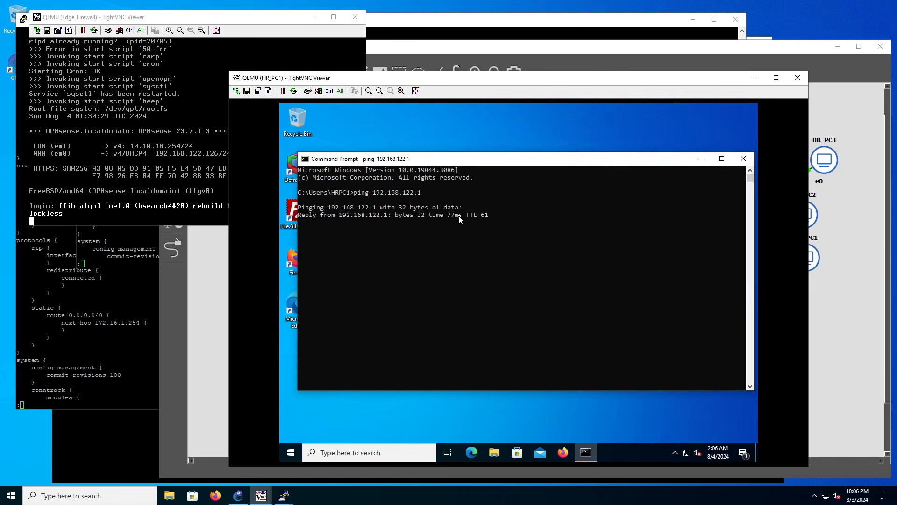
{"action": "key", "text": "ctrl+c"}
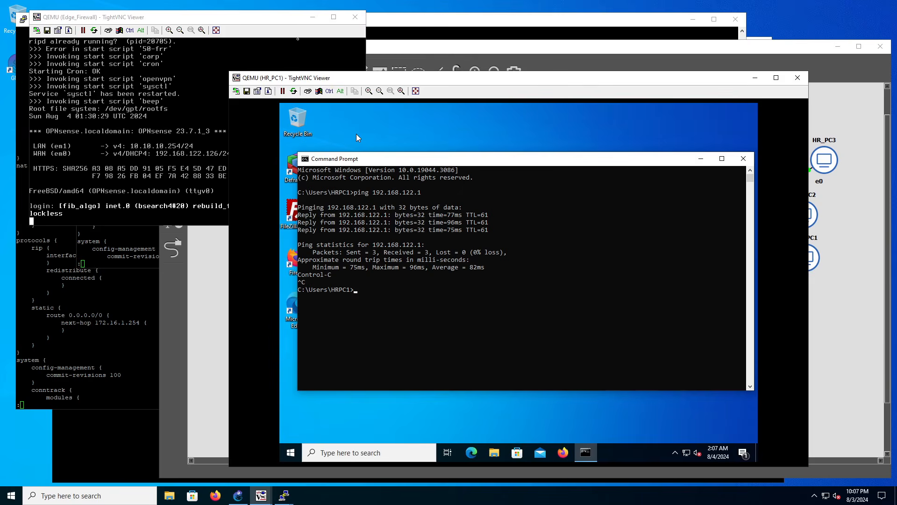
Bring the Edge_Firewall console forward for a look, return to HR_PC1, and close its Command Prompt.
{"action": "left_click", "coordinate": [298, 26]}
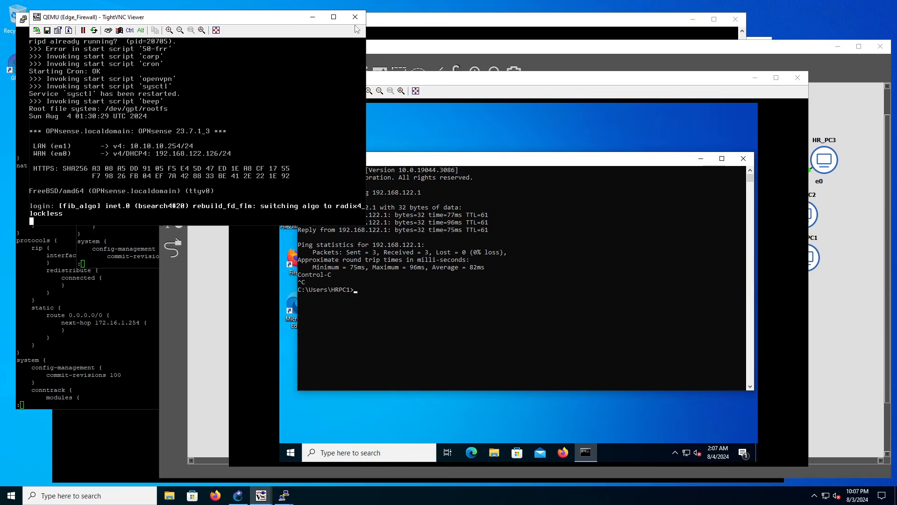
{"action": "left_click", "coordinate": [492, 77]}
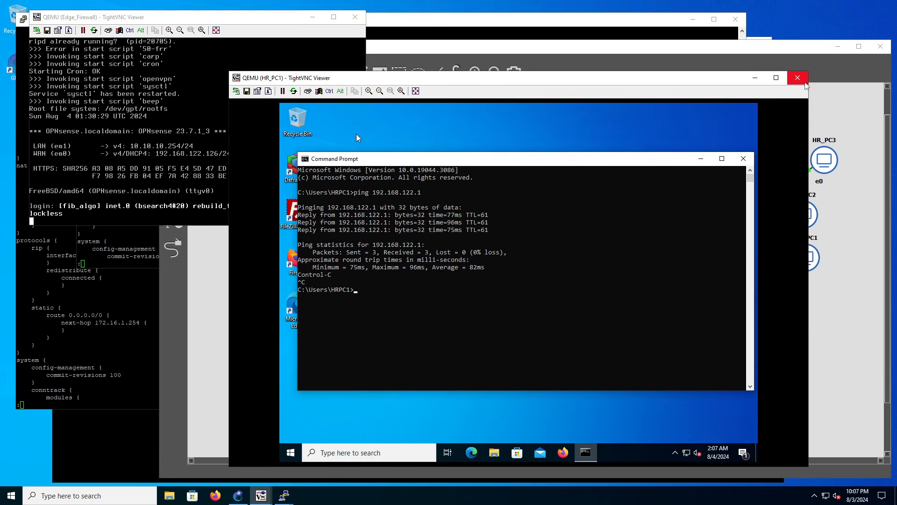
{"action": "left_click", "coordinate": [744, 158]}
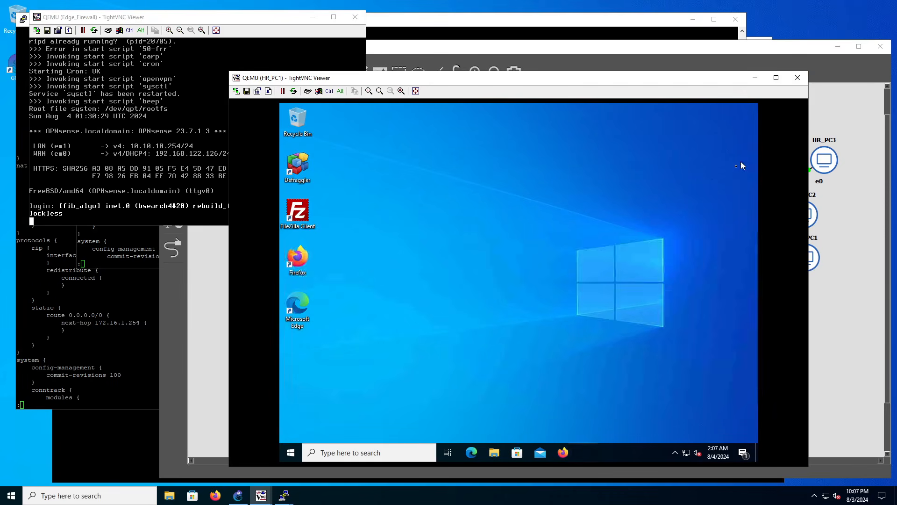
Open FileZilla Client on HR_PC1, try to quick-connect to host 192.168.20.4, and close the program.
{"action": "left_click", "coordinate": [285, 209]}
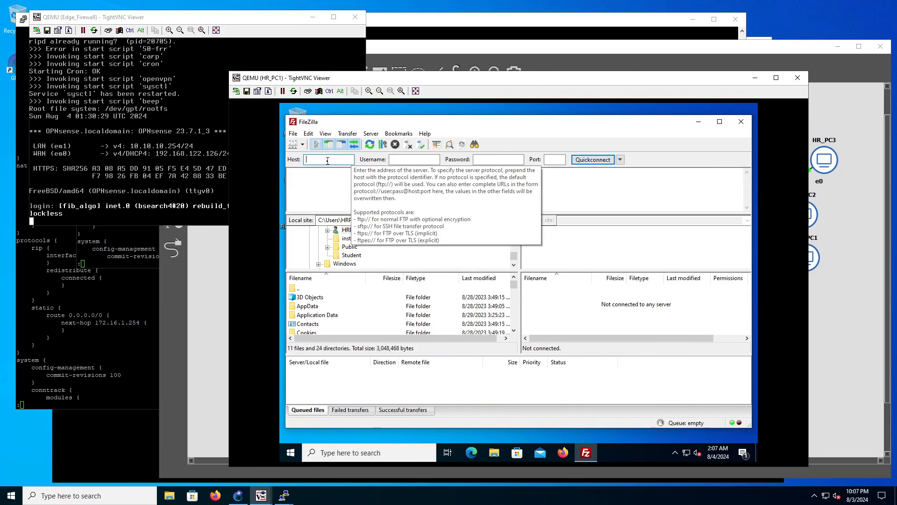
{"action": "type", "text": "192.168.20.41"}
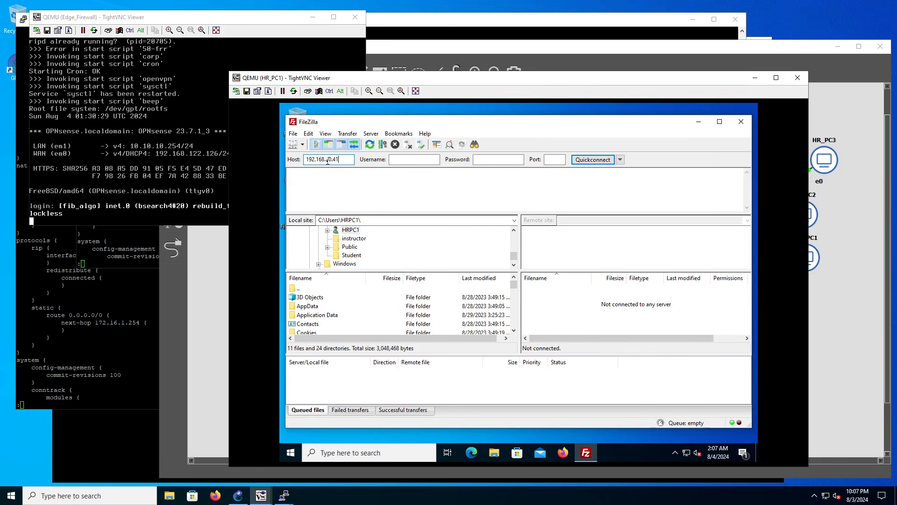
{"action": "key", "text": "BackSpace"}
{"action": "left_click", "coordinate": [585, 161]}
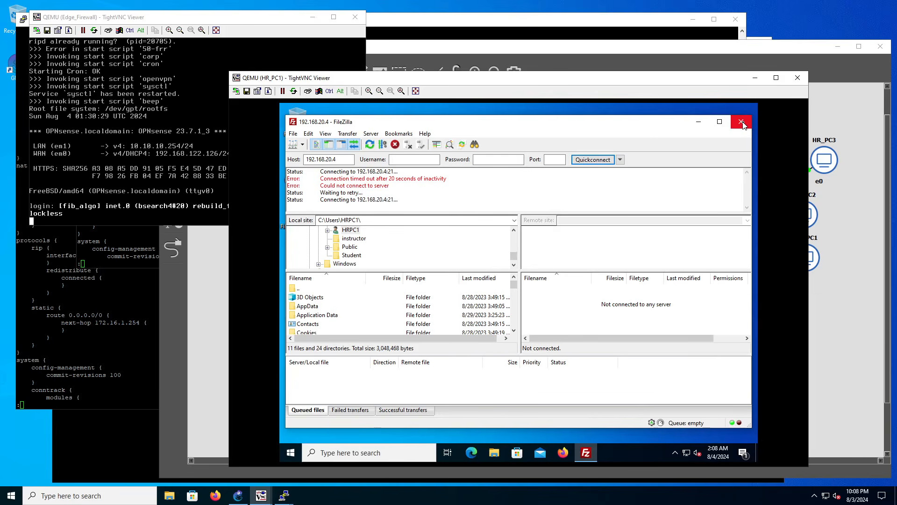
{"action": "left_click", "coordinate": [742, 122]}
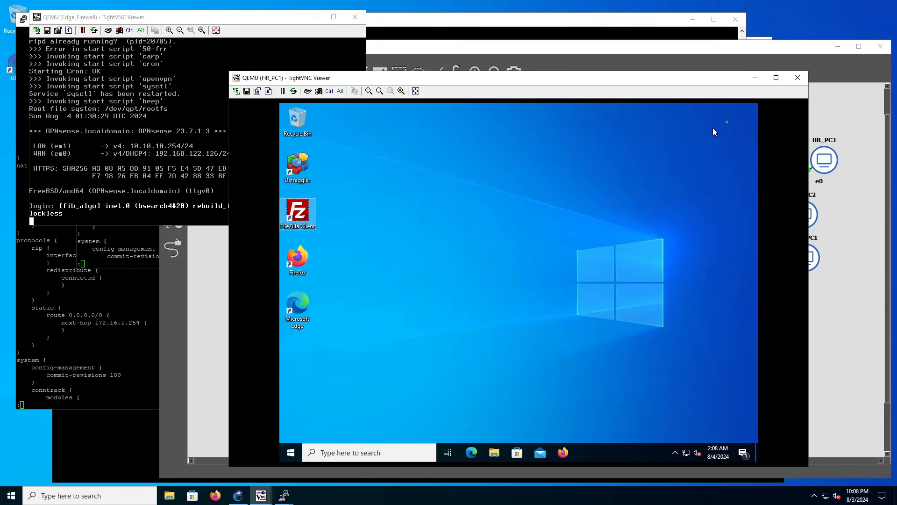
Close the HR_PC1 viewer, show the full network topology, and bring the Edge_Firewall console back to the front.
{"action": "left_click", "coordinate": [798, 77]}
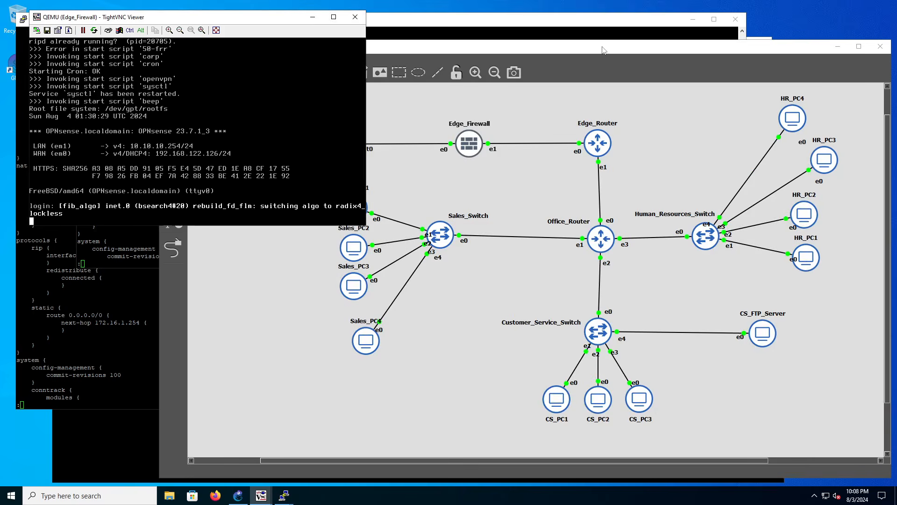
{"action": "left_click", "coordinate": [604, 50]}
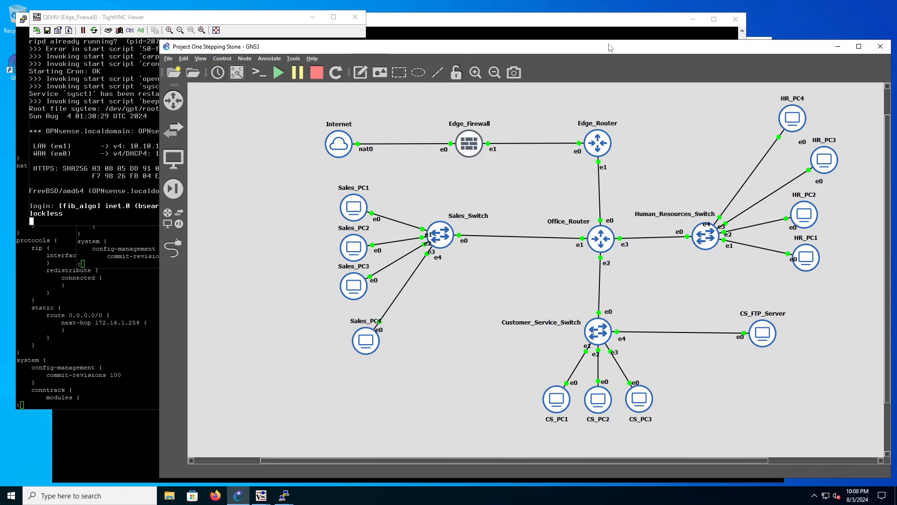
{"action": "key", "text": "alt+Tab"}
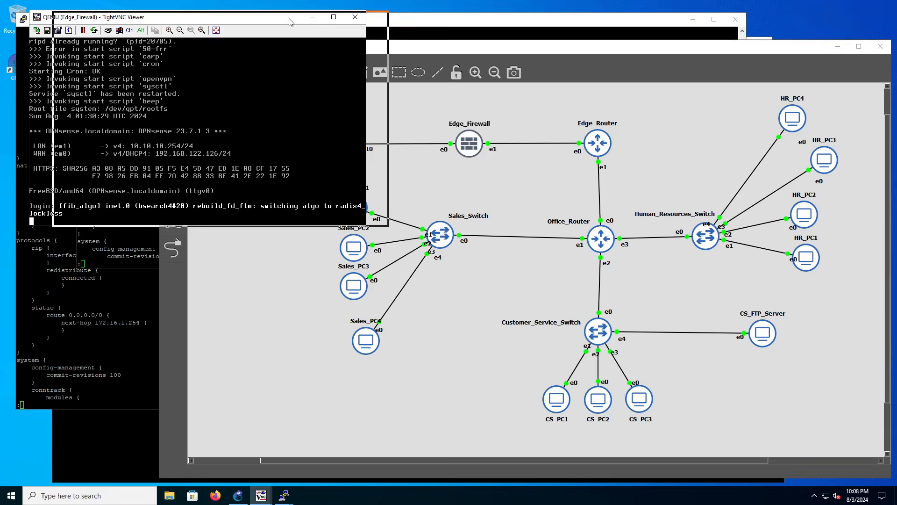
Reposition the Edge_Firewall console so the Edge_Firewall node, both routers and the Human Resources and Customer Service segments remain visible.
{"action": "left_click_drag", "start_coordinate": [266, 21], "coordinate": [295, 21]}
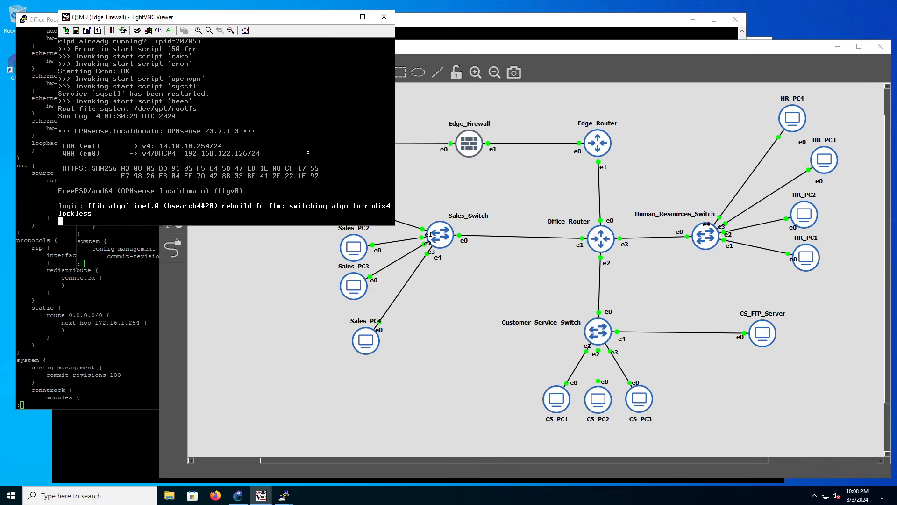
{"action": "left_click_drag", "start_coordinate": [305, 19], "coordinate": [333, 87]}
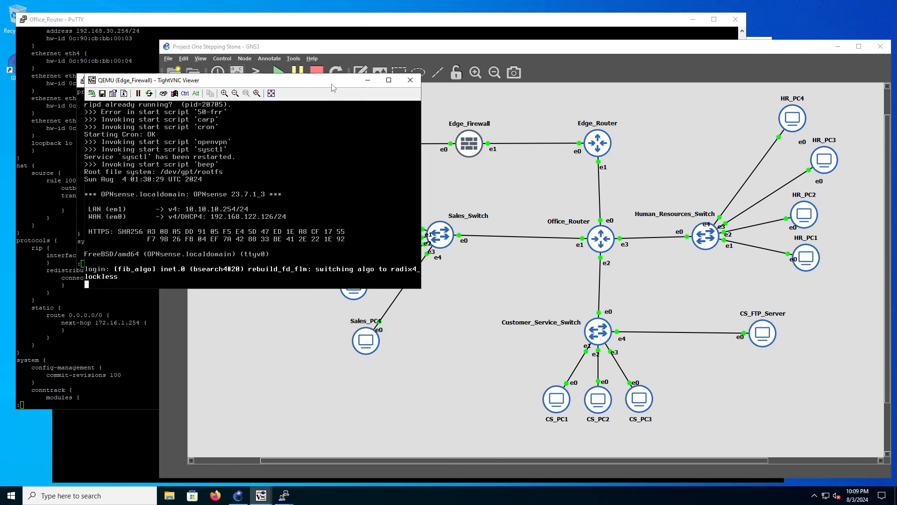
{"action": "left_click_drag", "start_coordinate": [333, 87], "coordinate": [347, 114]}
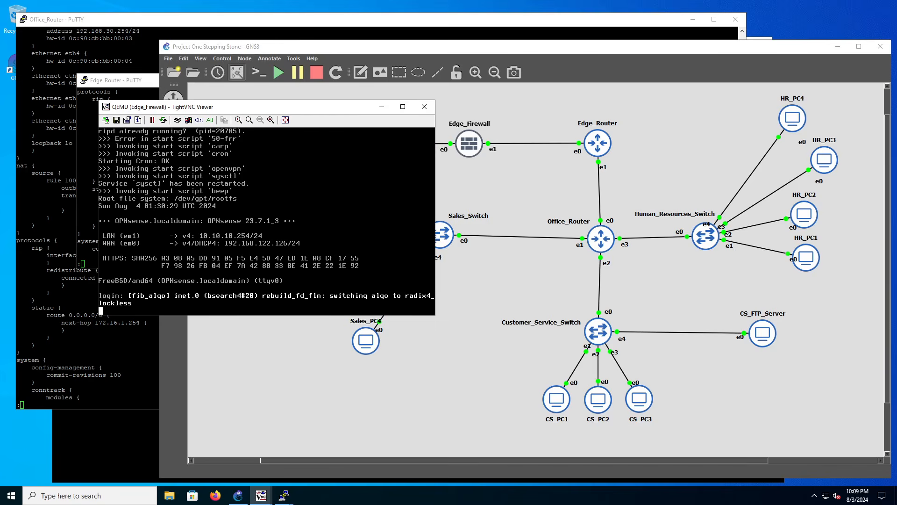
{"action": "left_click_drag", "start_coordinate": [319, 114], "coordinate": [331, 125]}
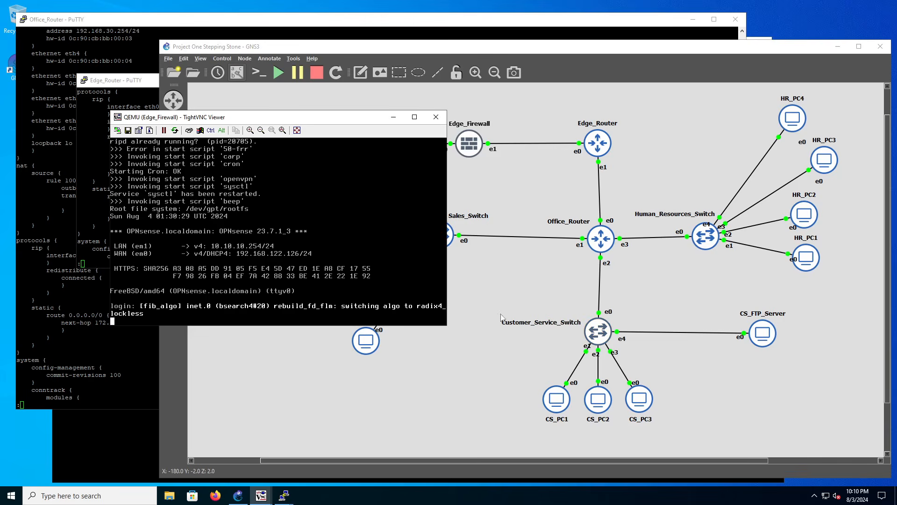
{"action": "left_click_drag", "start_coordinate": [330, 125], "coordinate": [340, 128]}
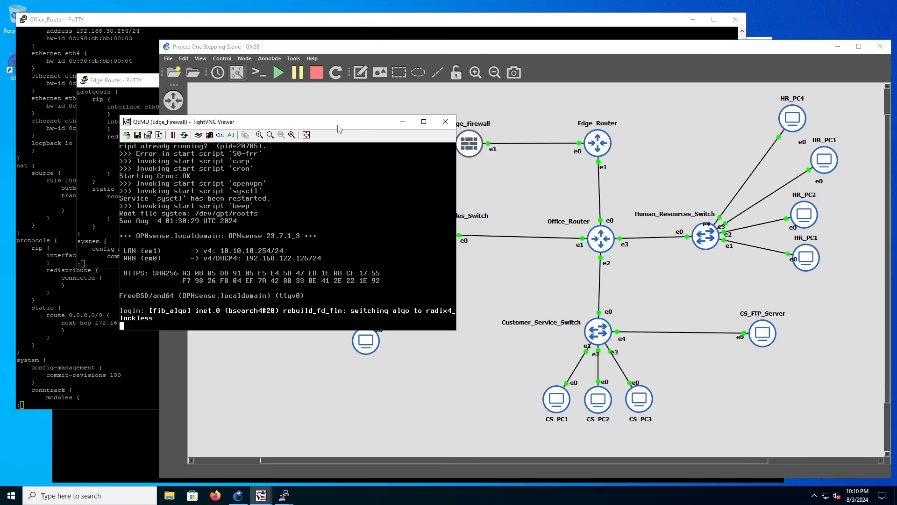
{"action": "left_click_drag", "start_coordinate": [339, 129], "coordinate": [326, 128]}
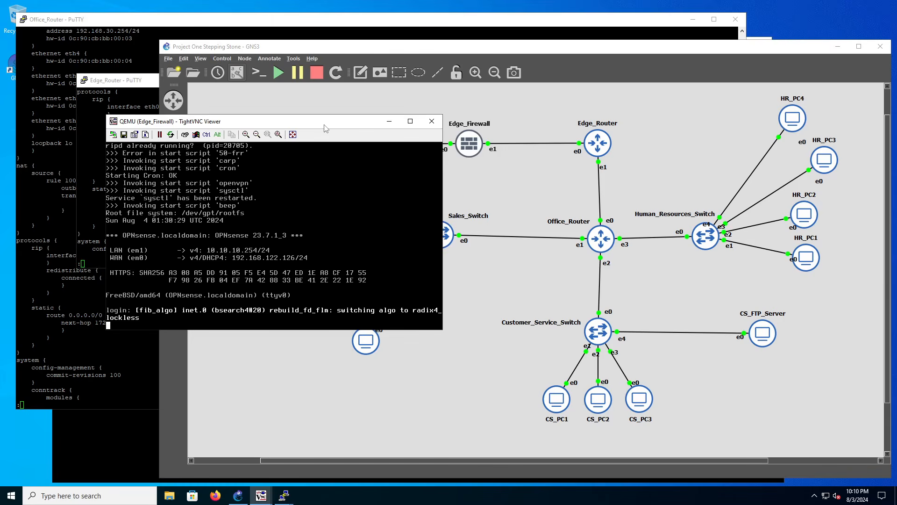